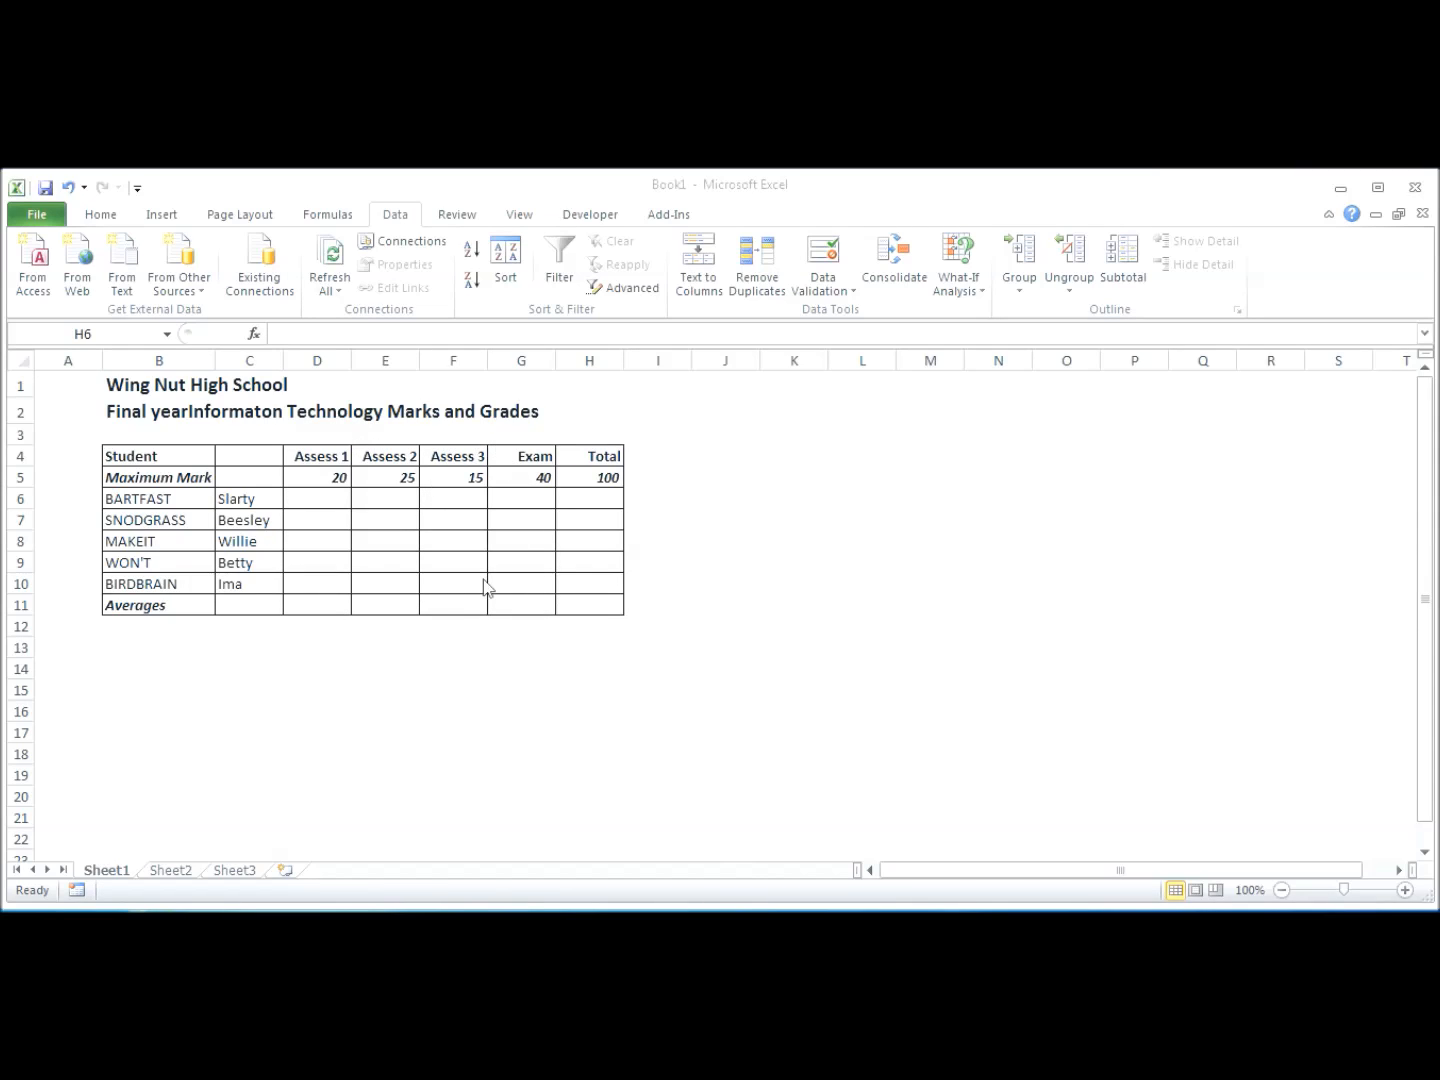
key("shift+Down")
key("shift+Down")
key("shift+Down")
key("shift+Down")
key("shift+Down")
Enter an AVERAGE formula for D6:D10 in the Averages row's cell D11 and fill it across to G11.
left_click(326, 603)
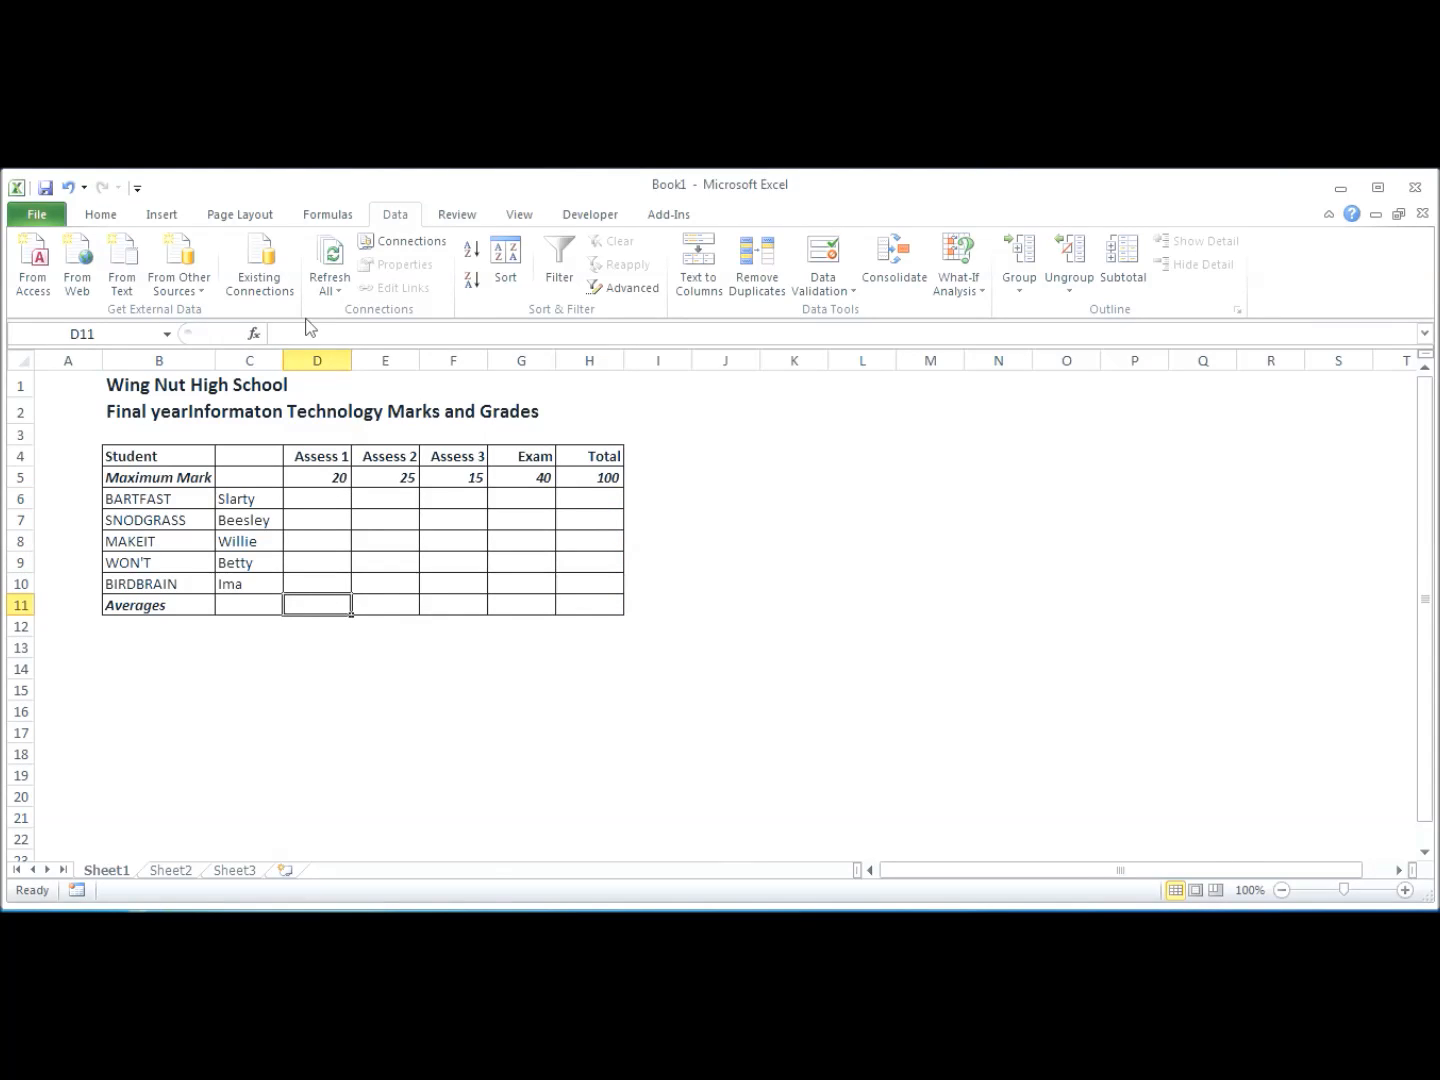
type("=")
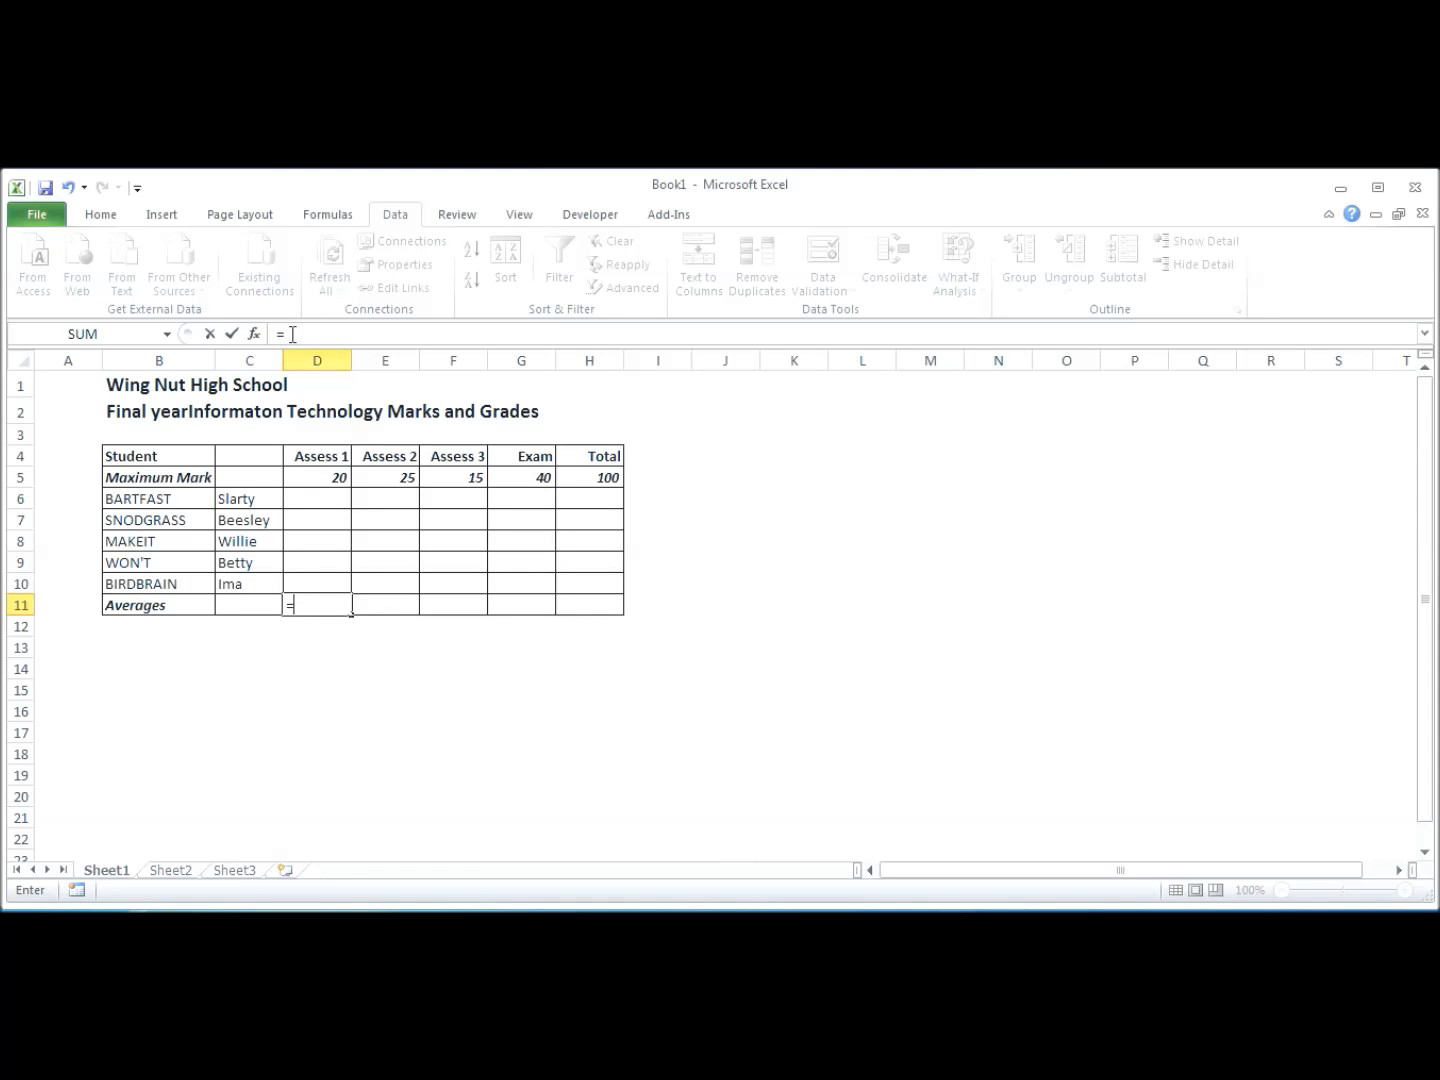
type("a")
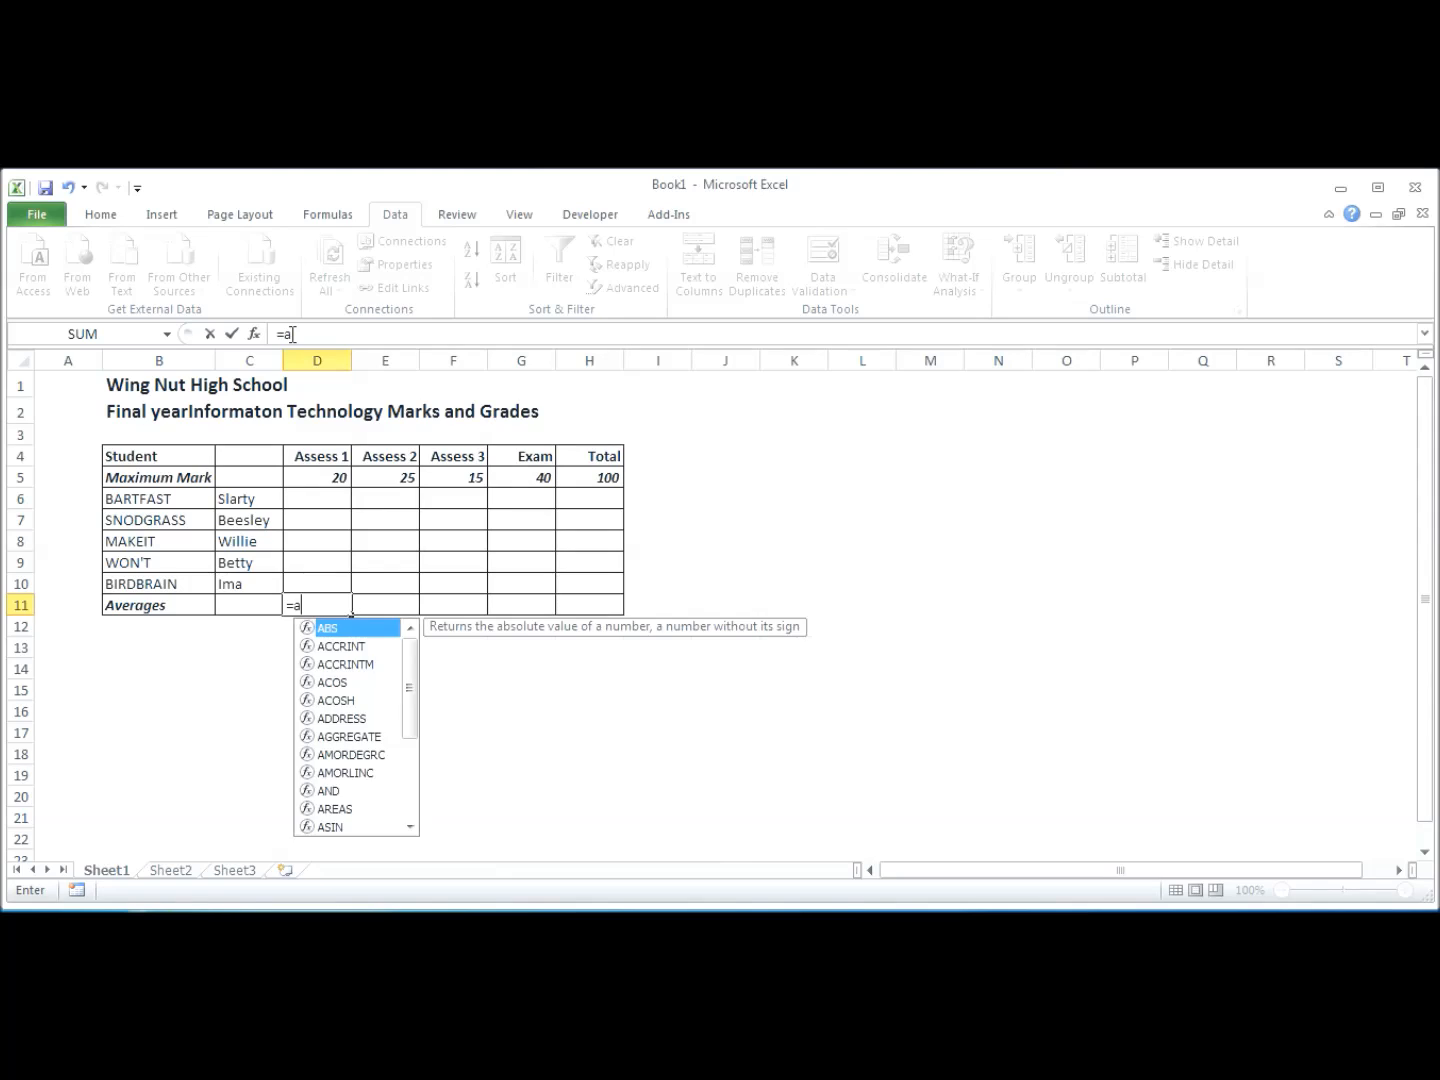
type("verage")
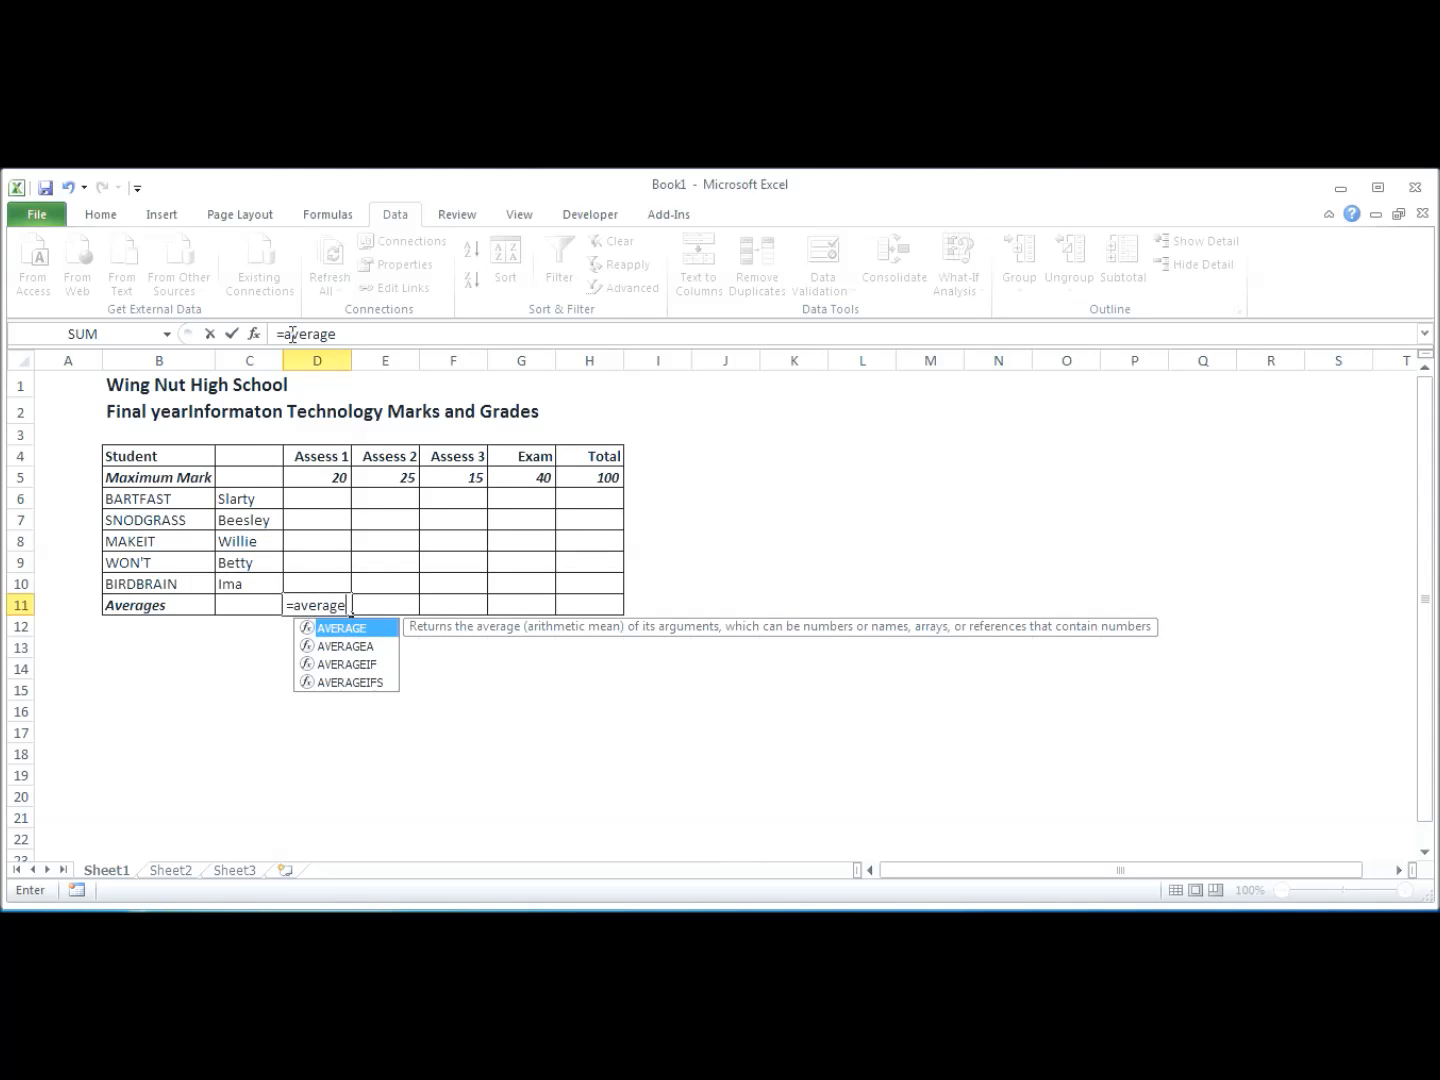
type("(")
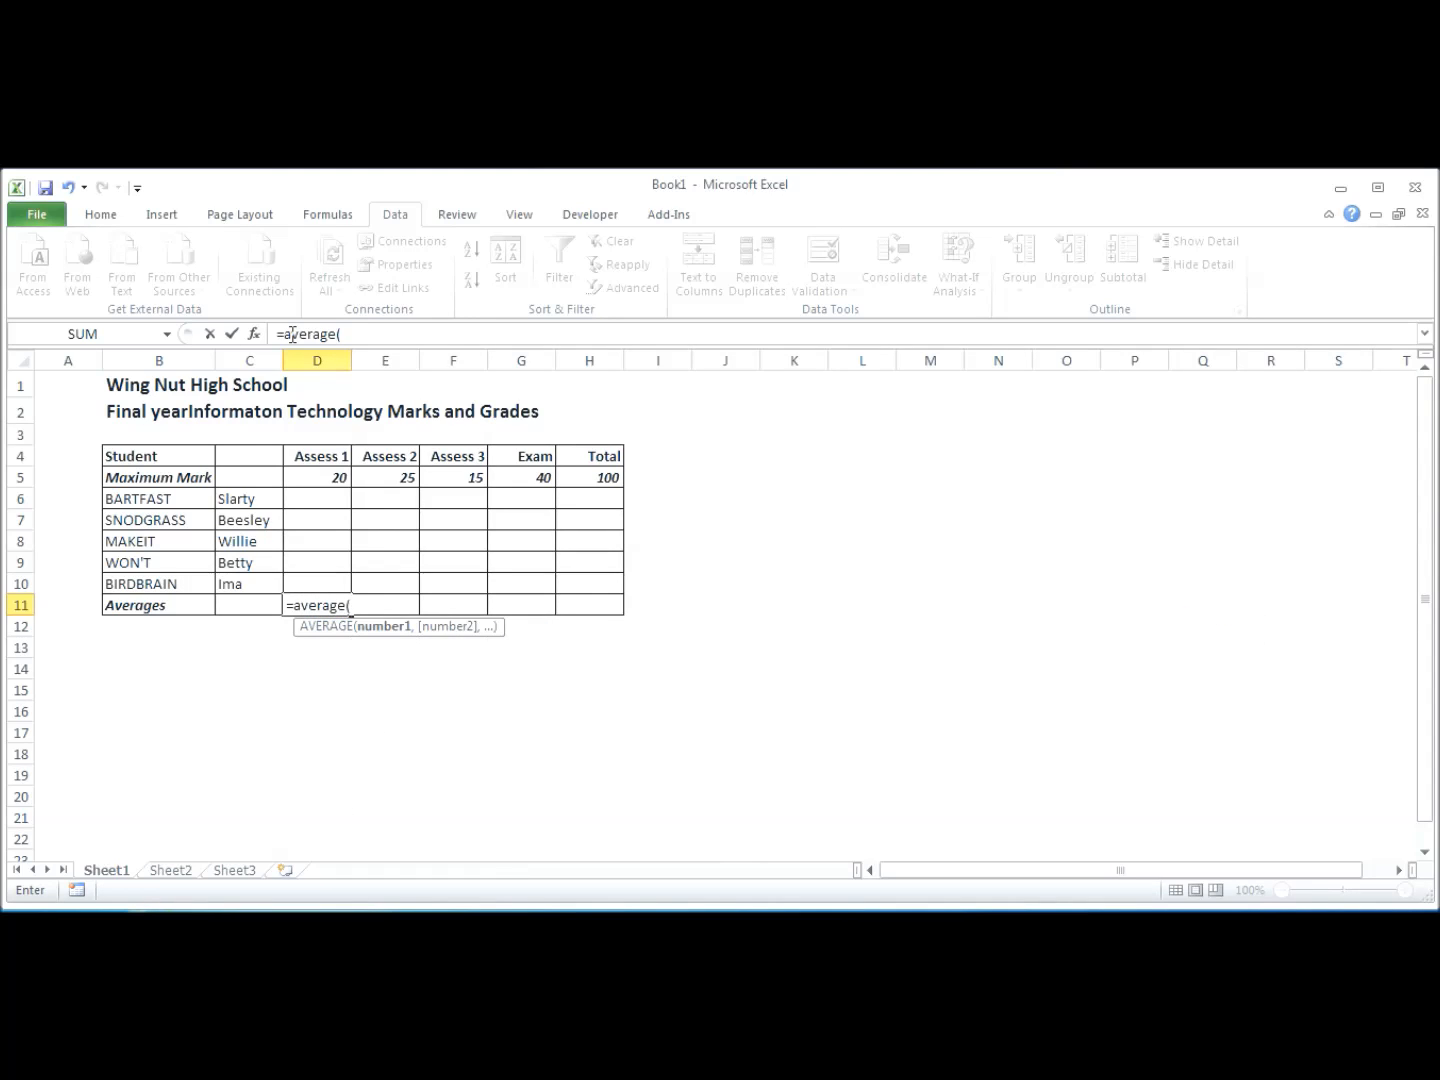
left_click_drag(312, 494, 303, 582)
type(")")
key("Return")
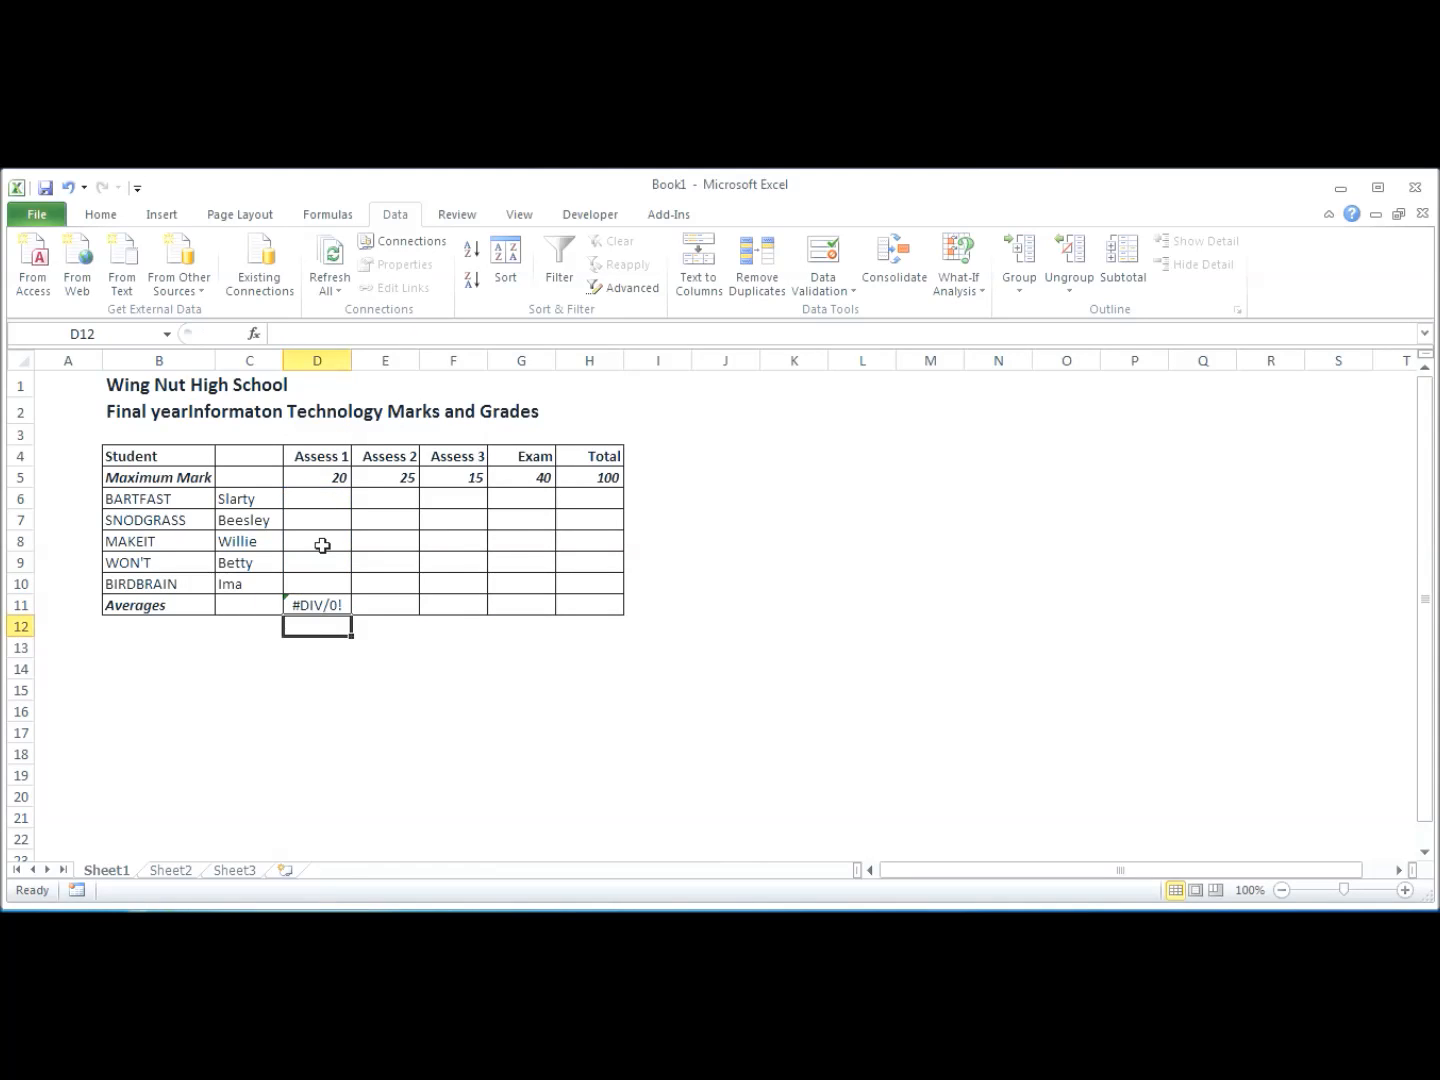
left_click(333, 604)
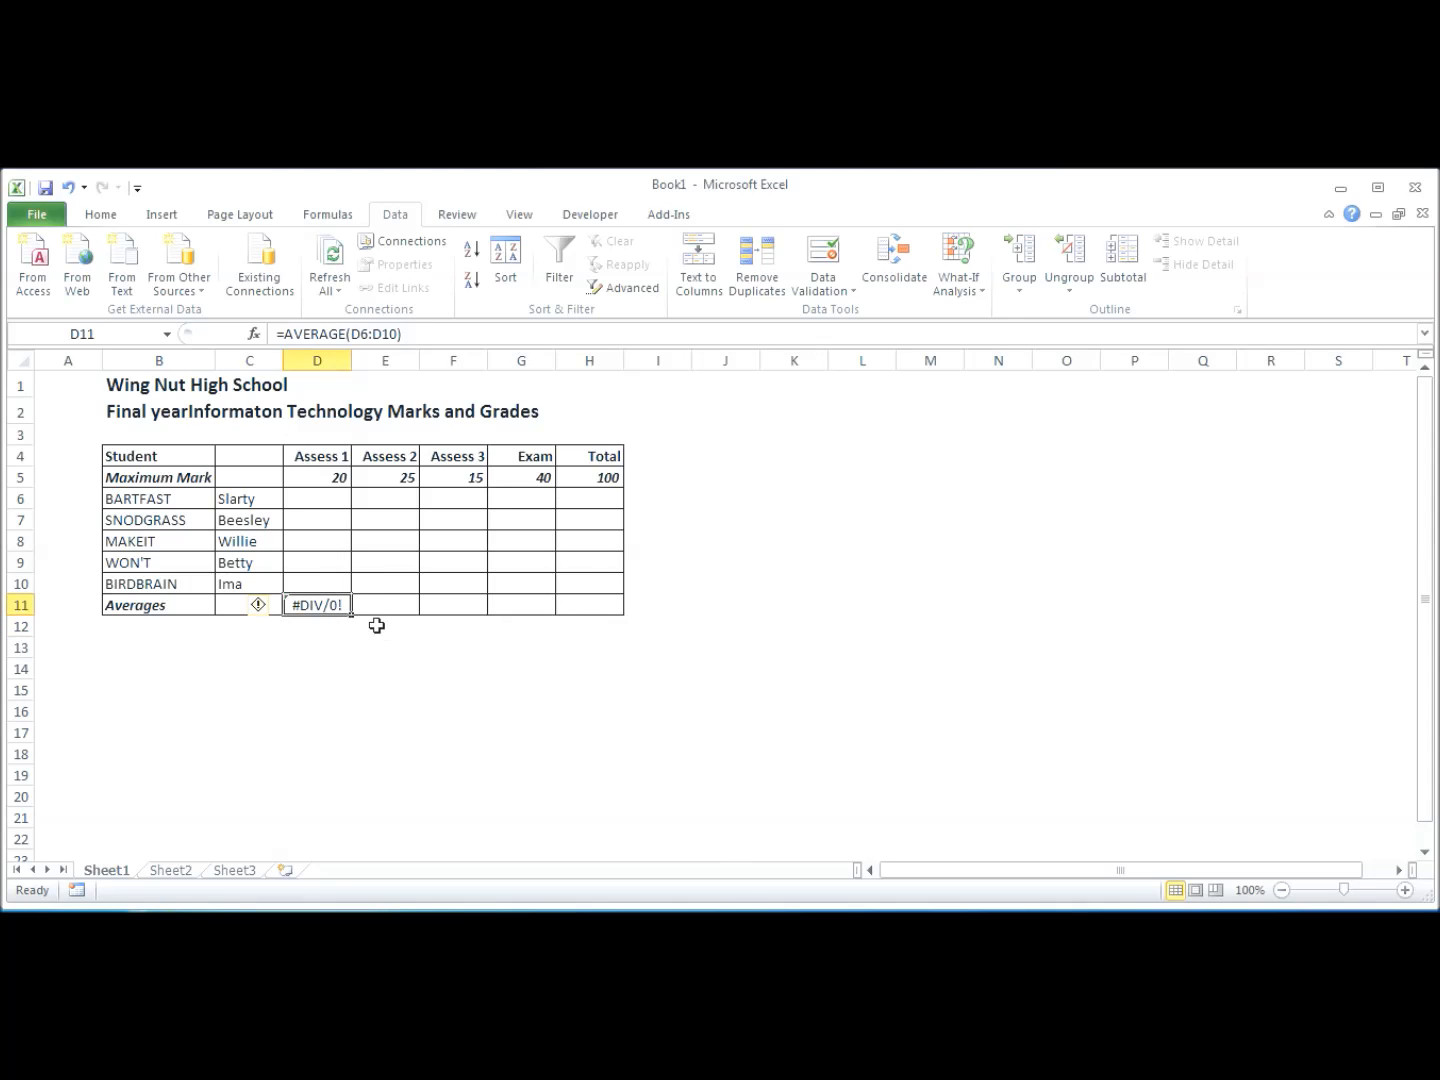
left_click_drag(353, 617, 545, 610)
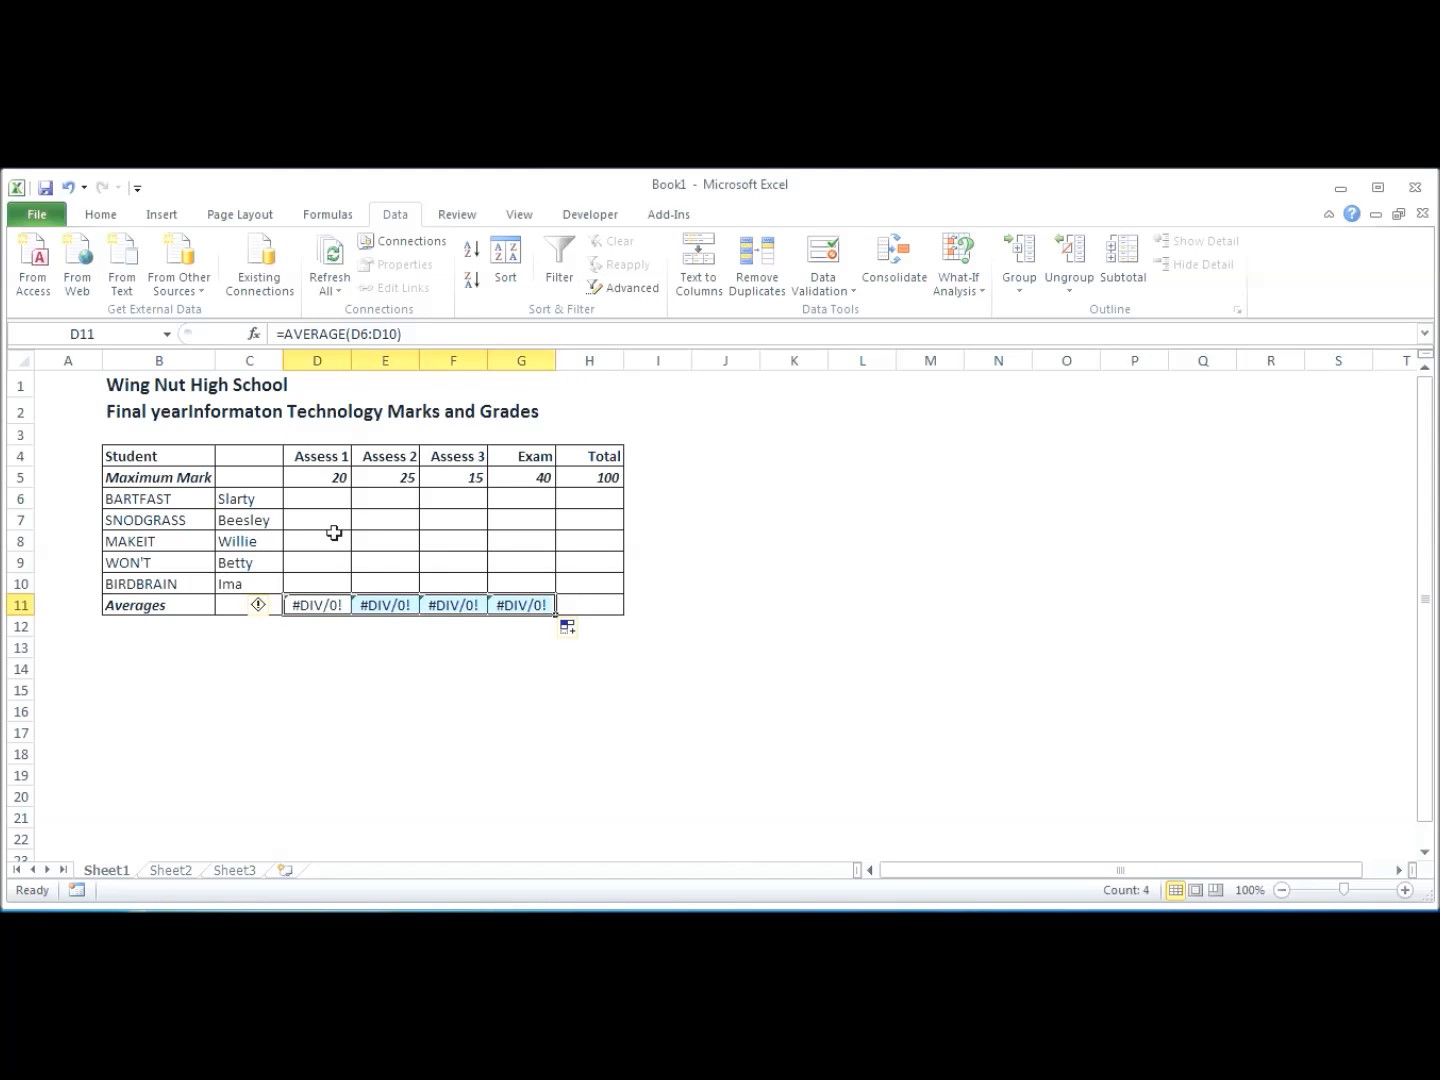
Enter a SUM formula in the Total cell H6 that adds the marks in D6:G6.
left_click(575, 499)
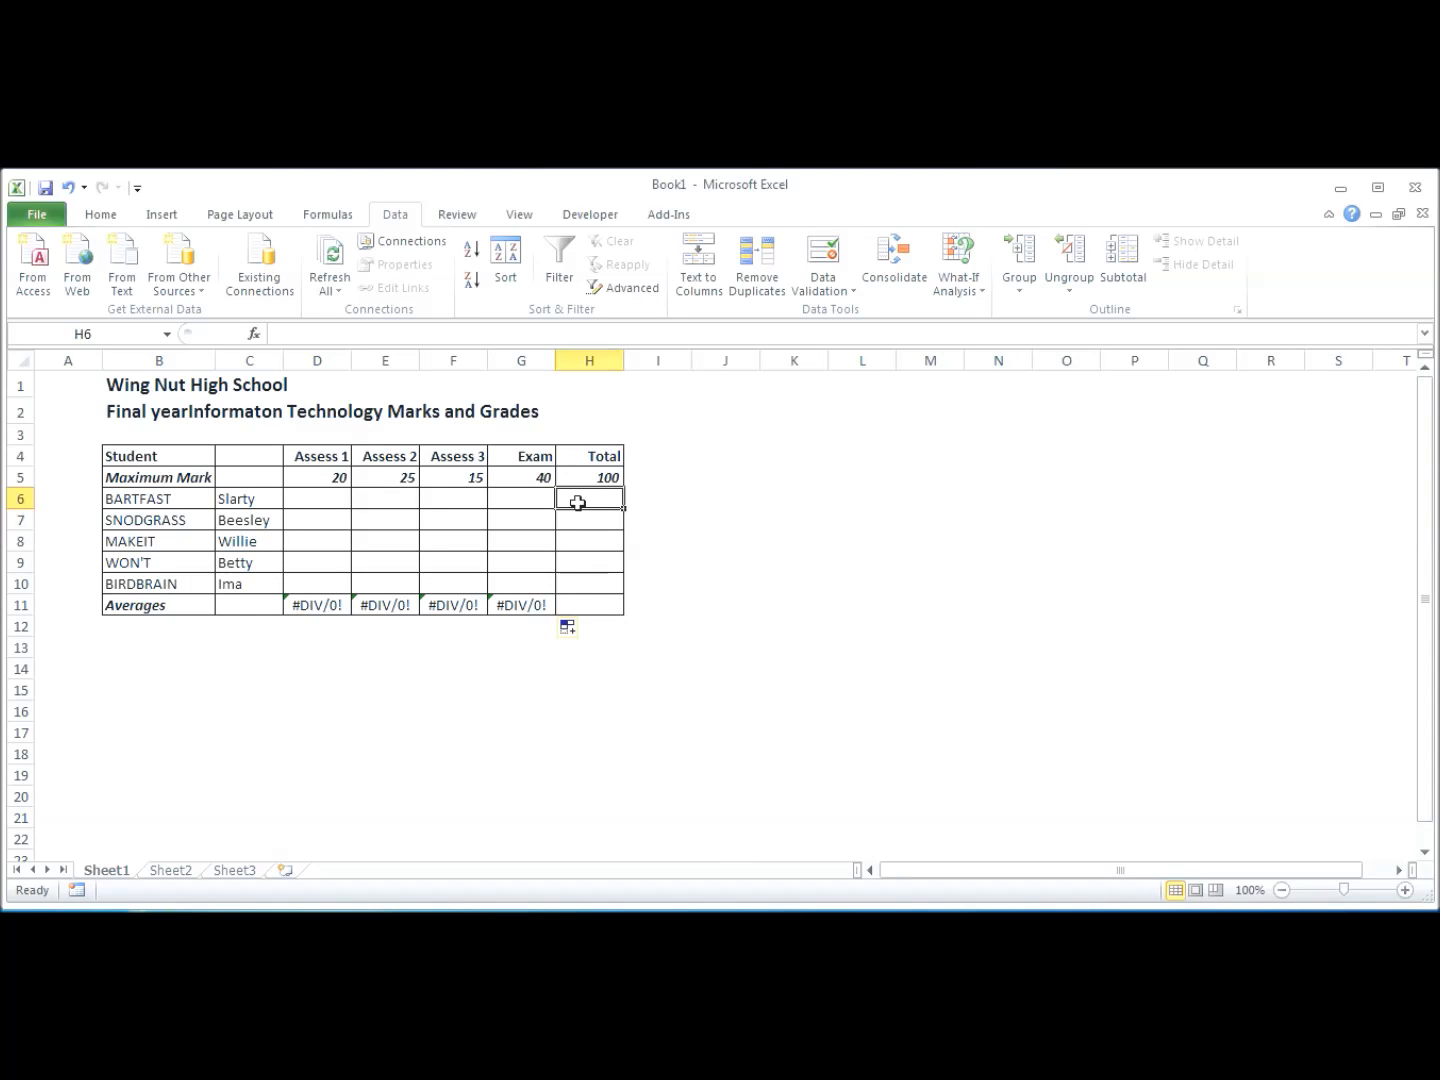
type("=")
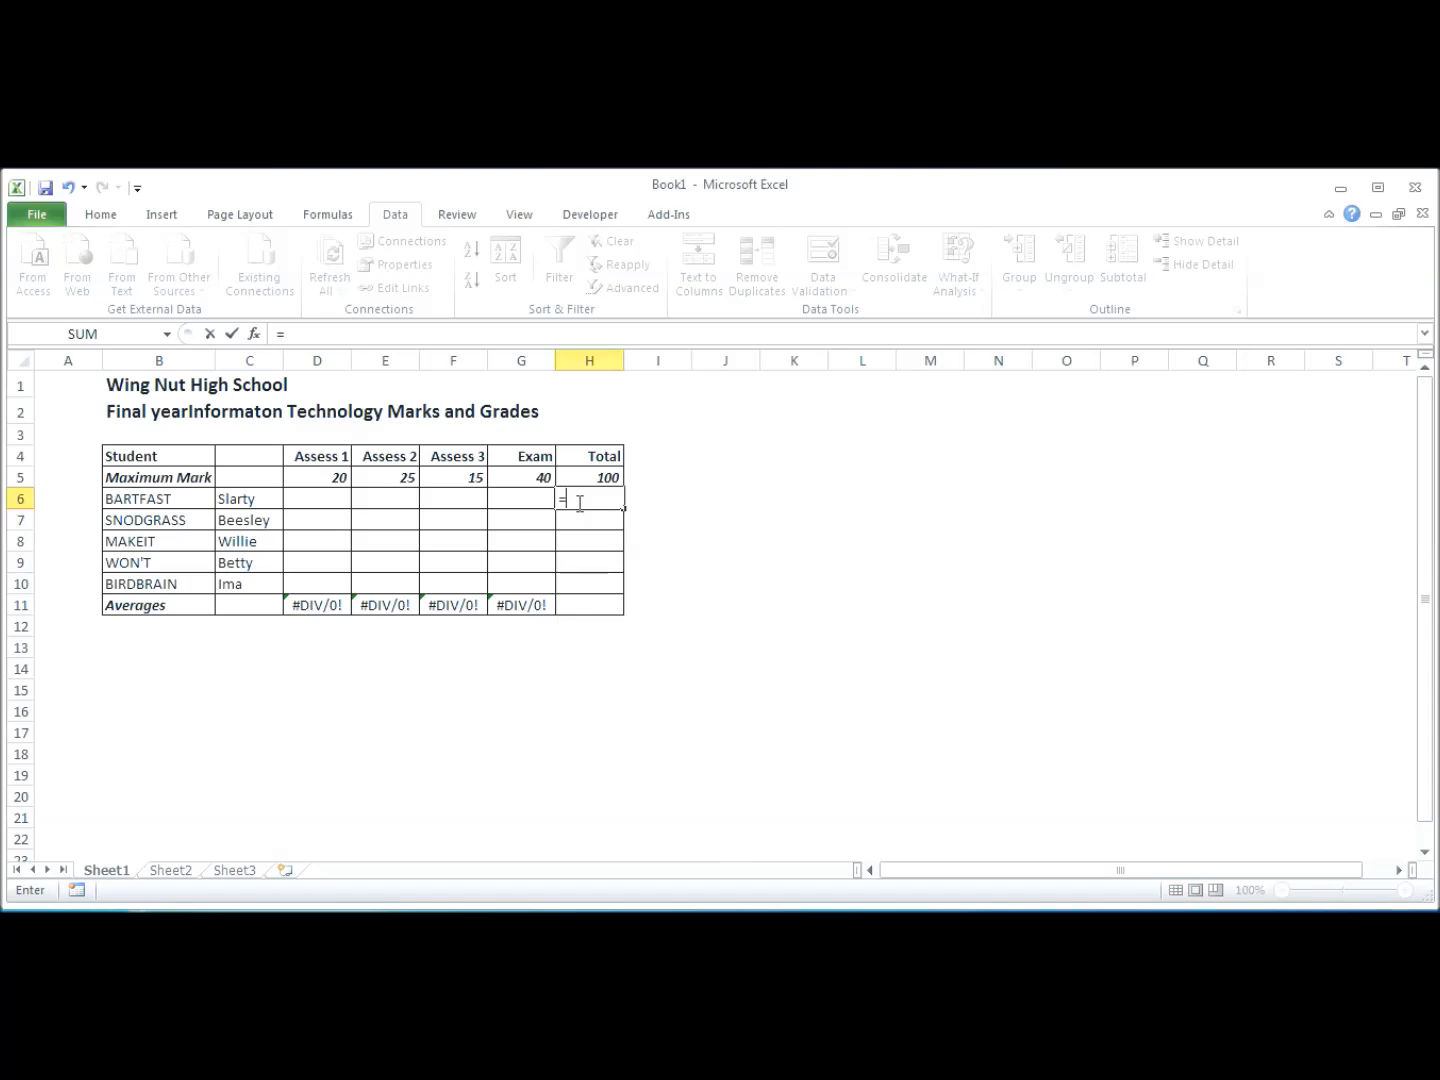
left_click(323, 340)
type("sum")
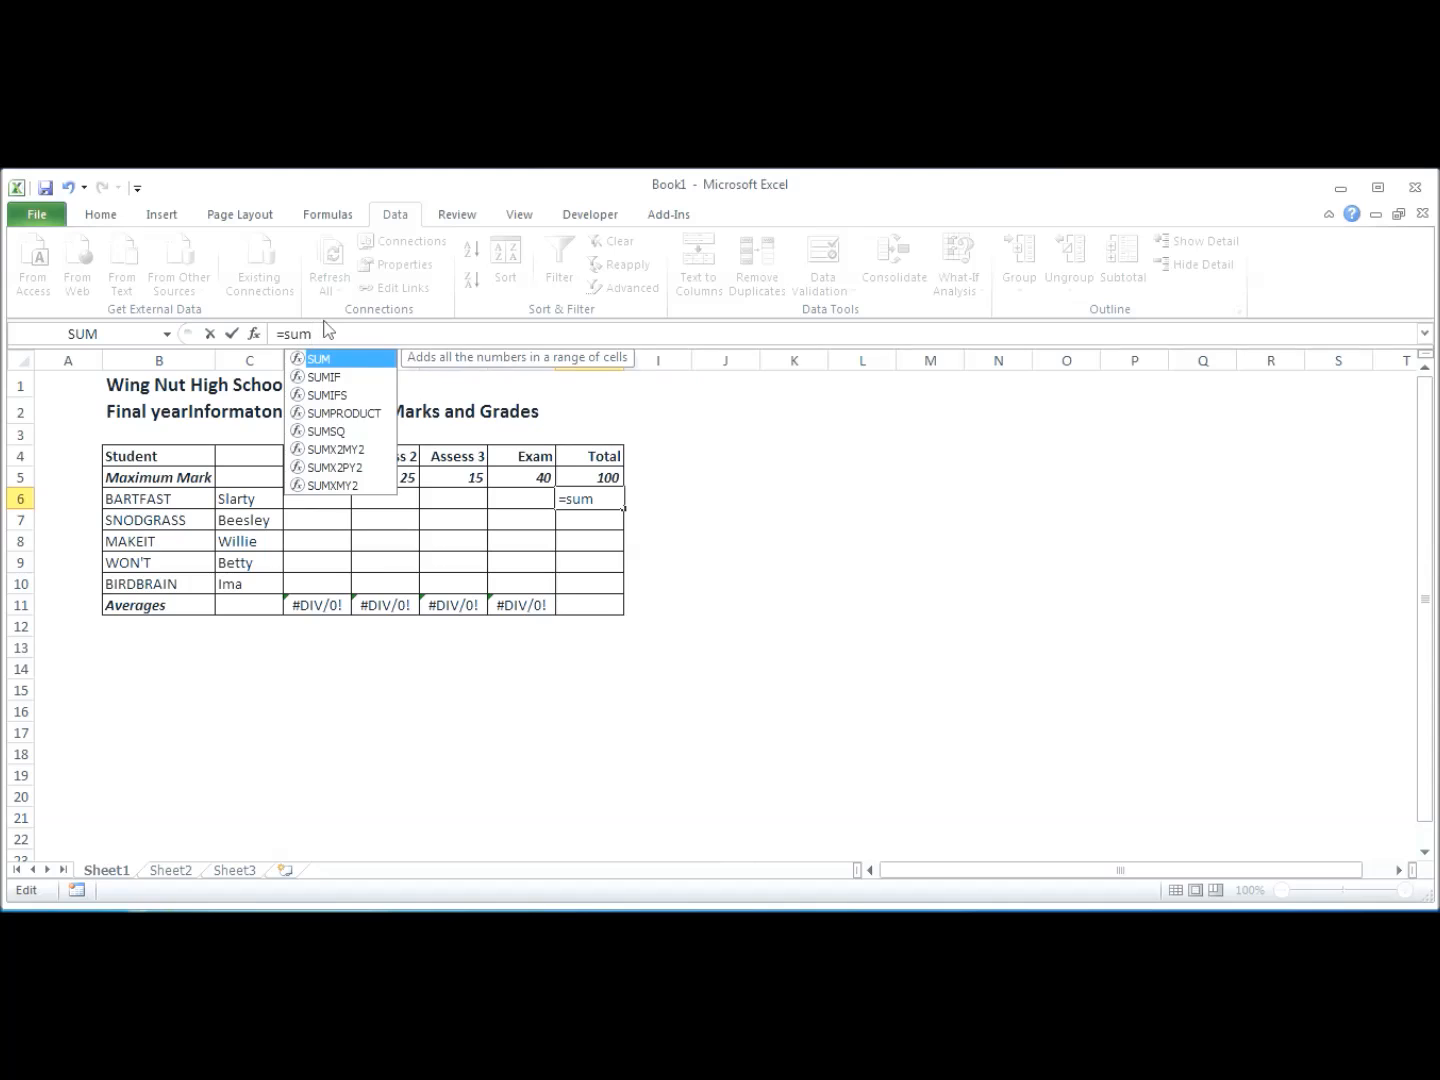
type("(")
left_click_drag(312, 496, 506, 496)
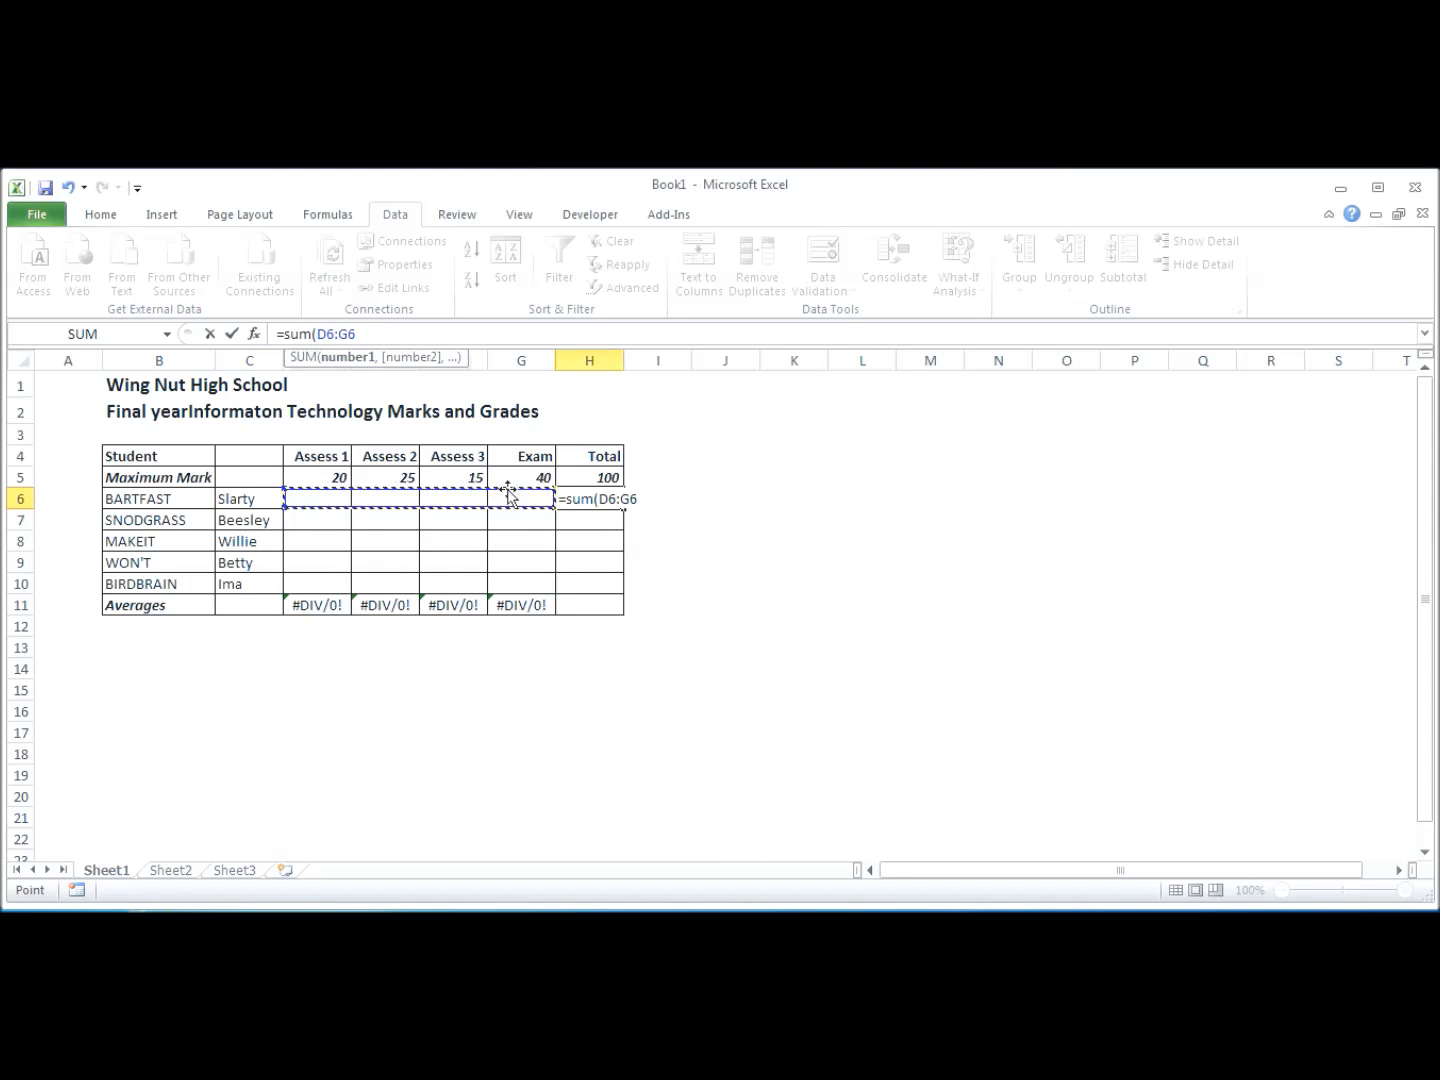
type(")")
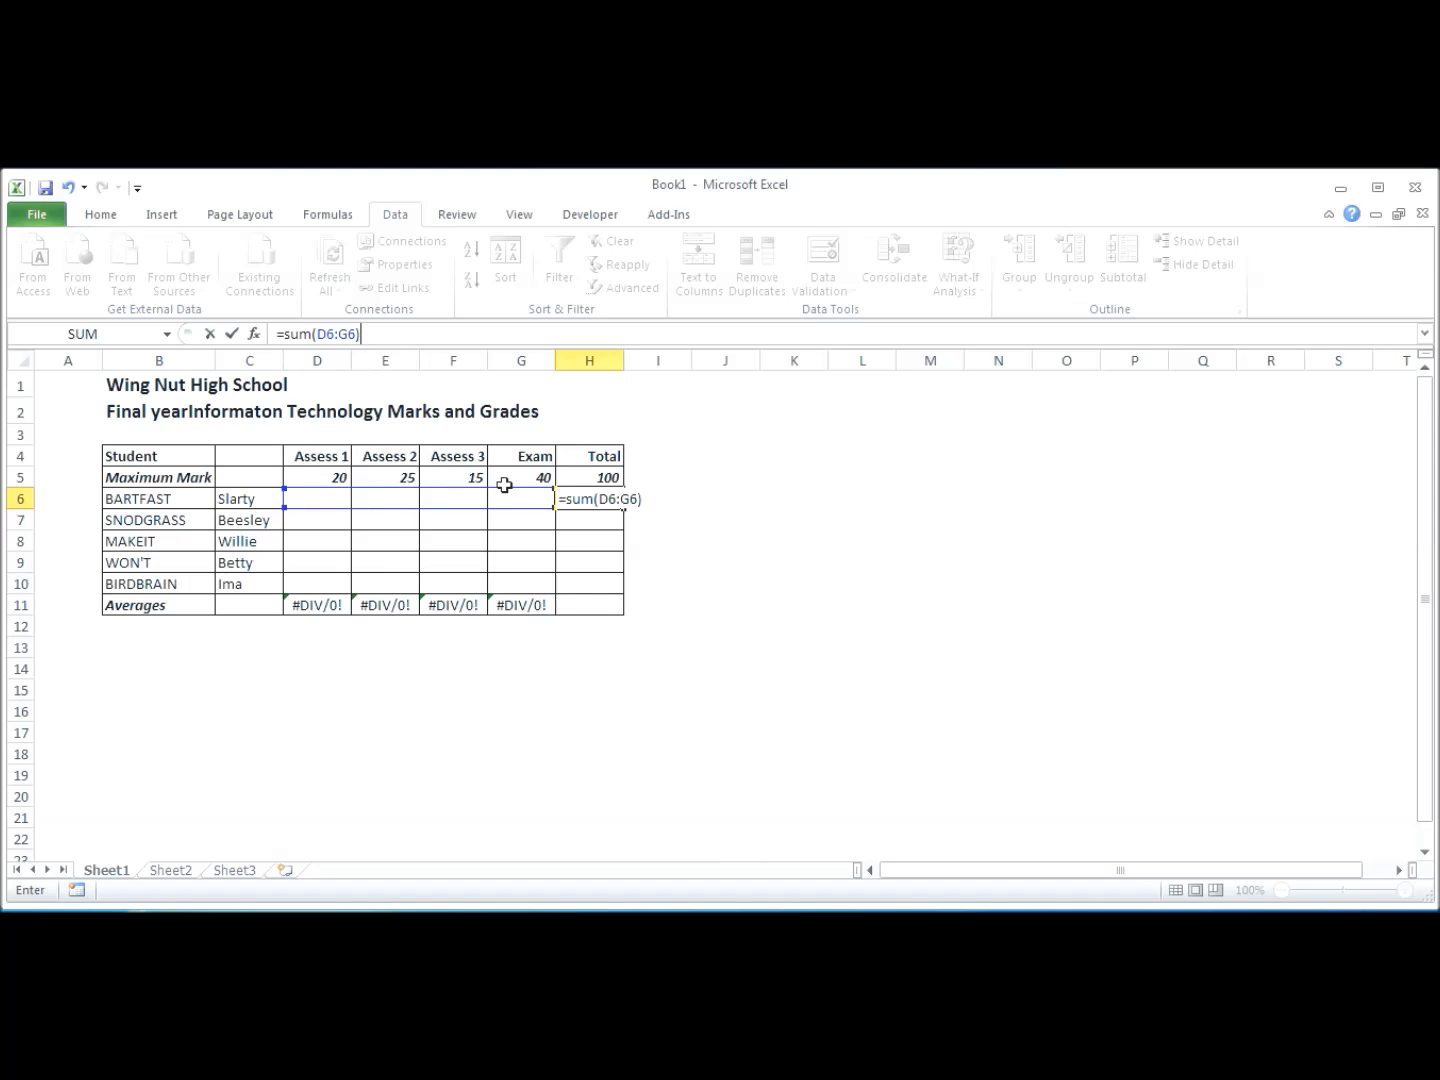
key("Return")
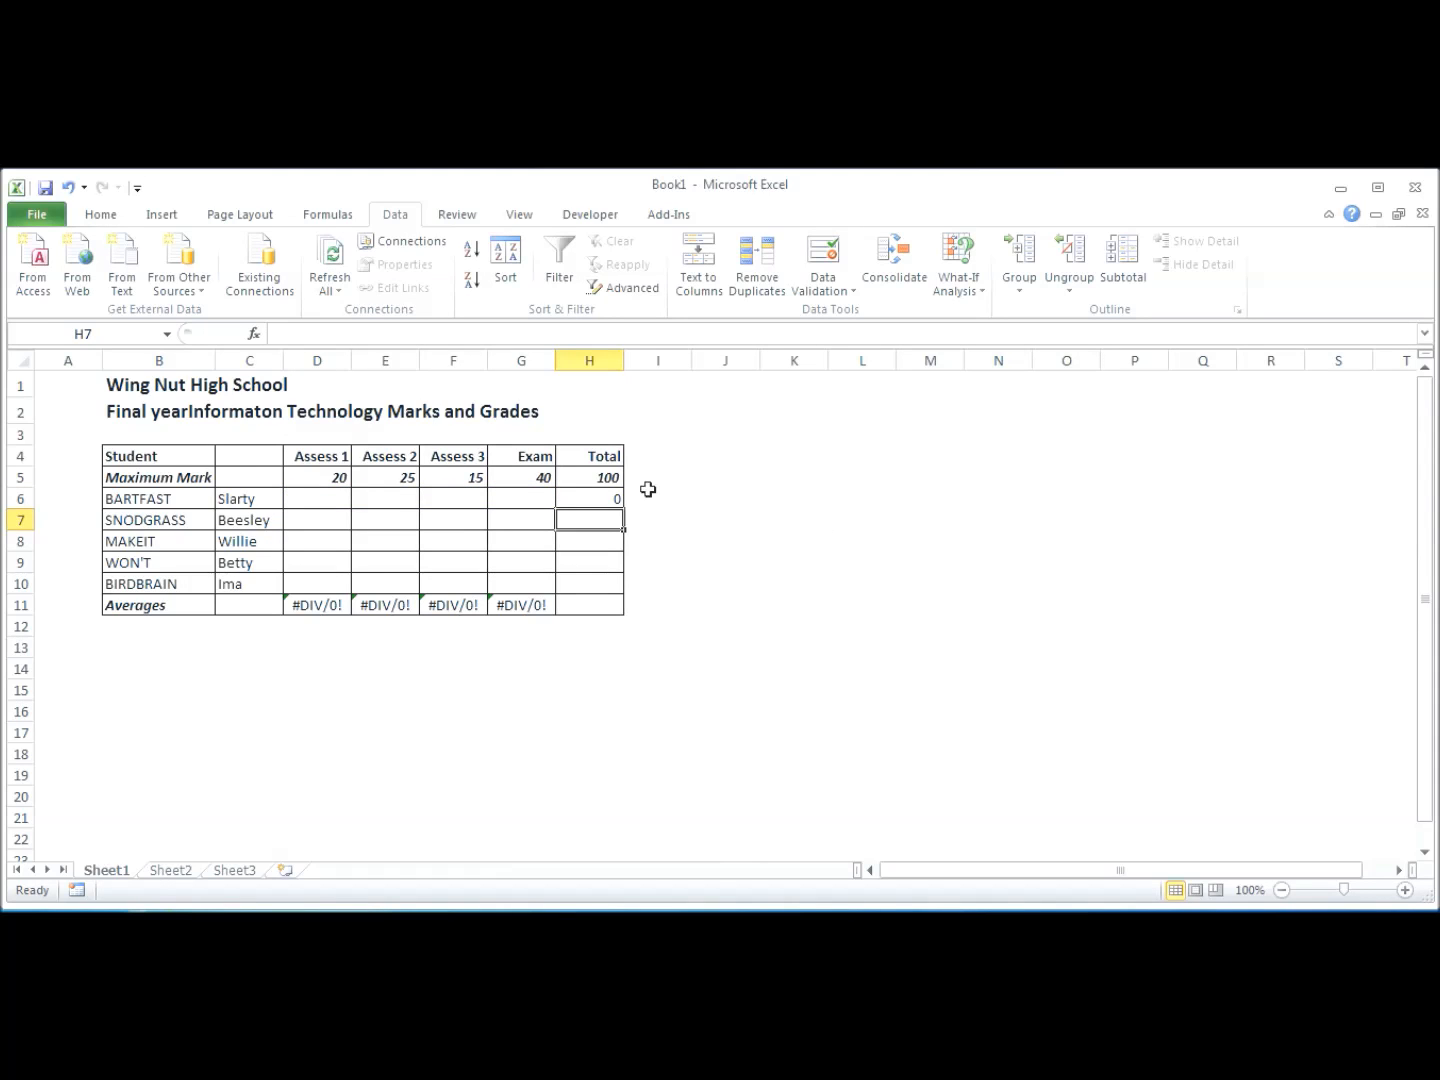
Fill the H6 total formula down the Total column through H11.
left_click(603, 498)
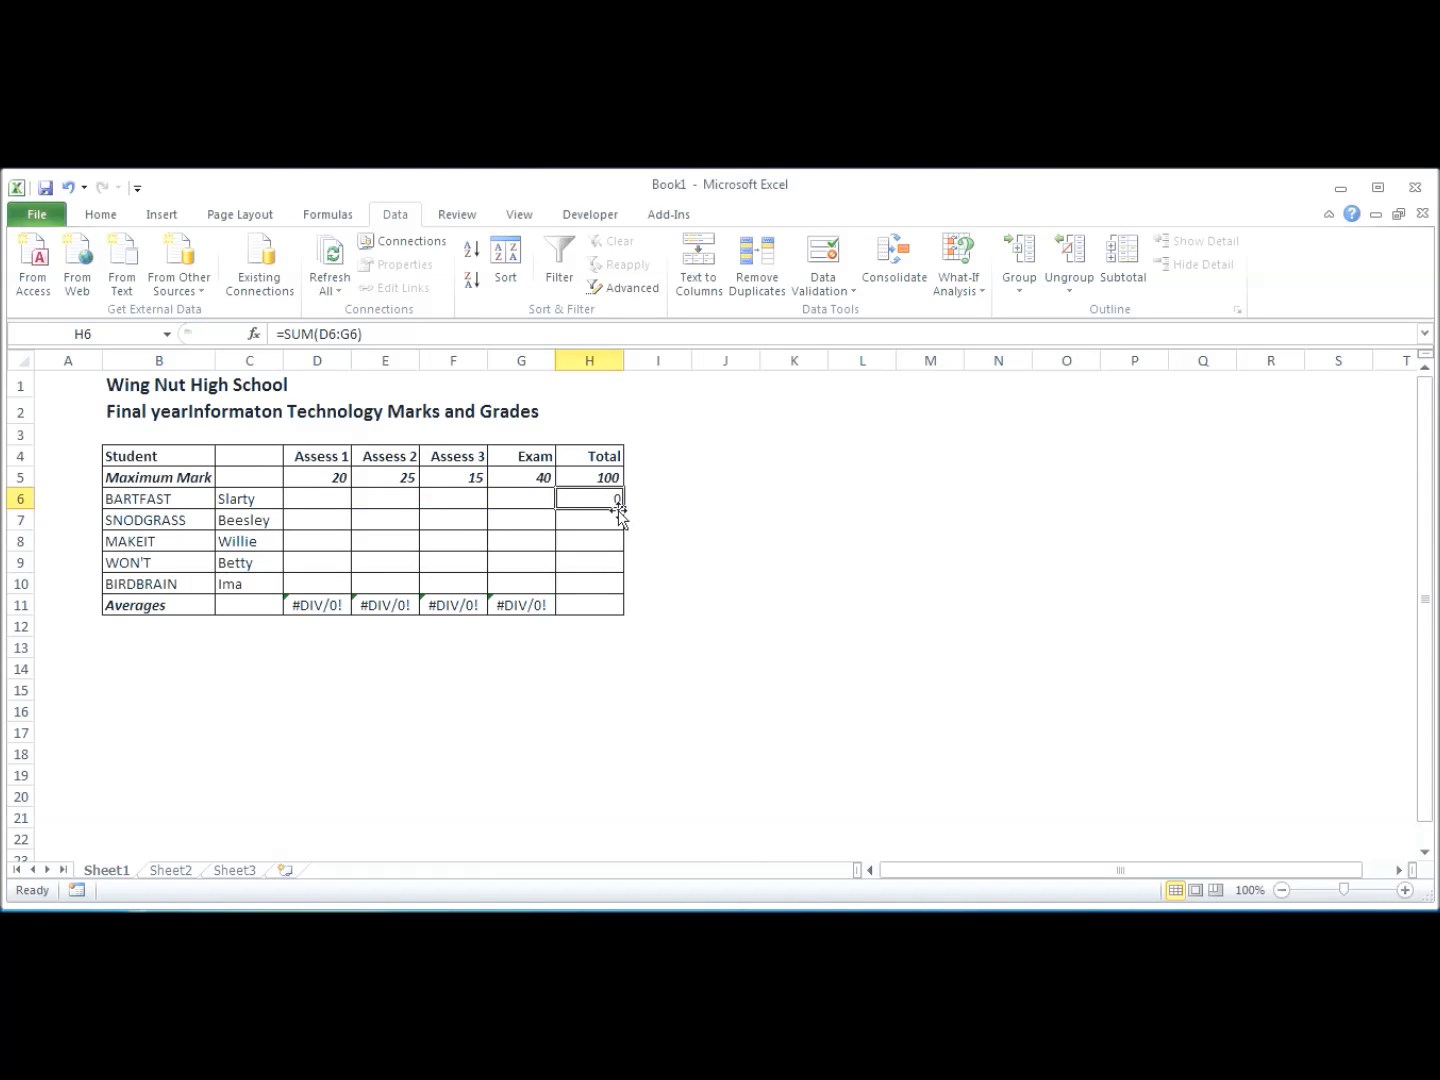
left_click_drag(623, 509, 613, 613)
left_click(588, 798)
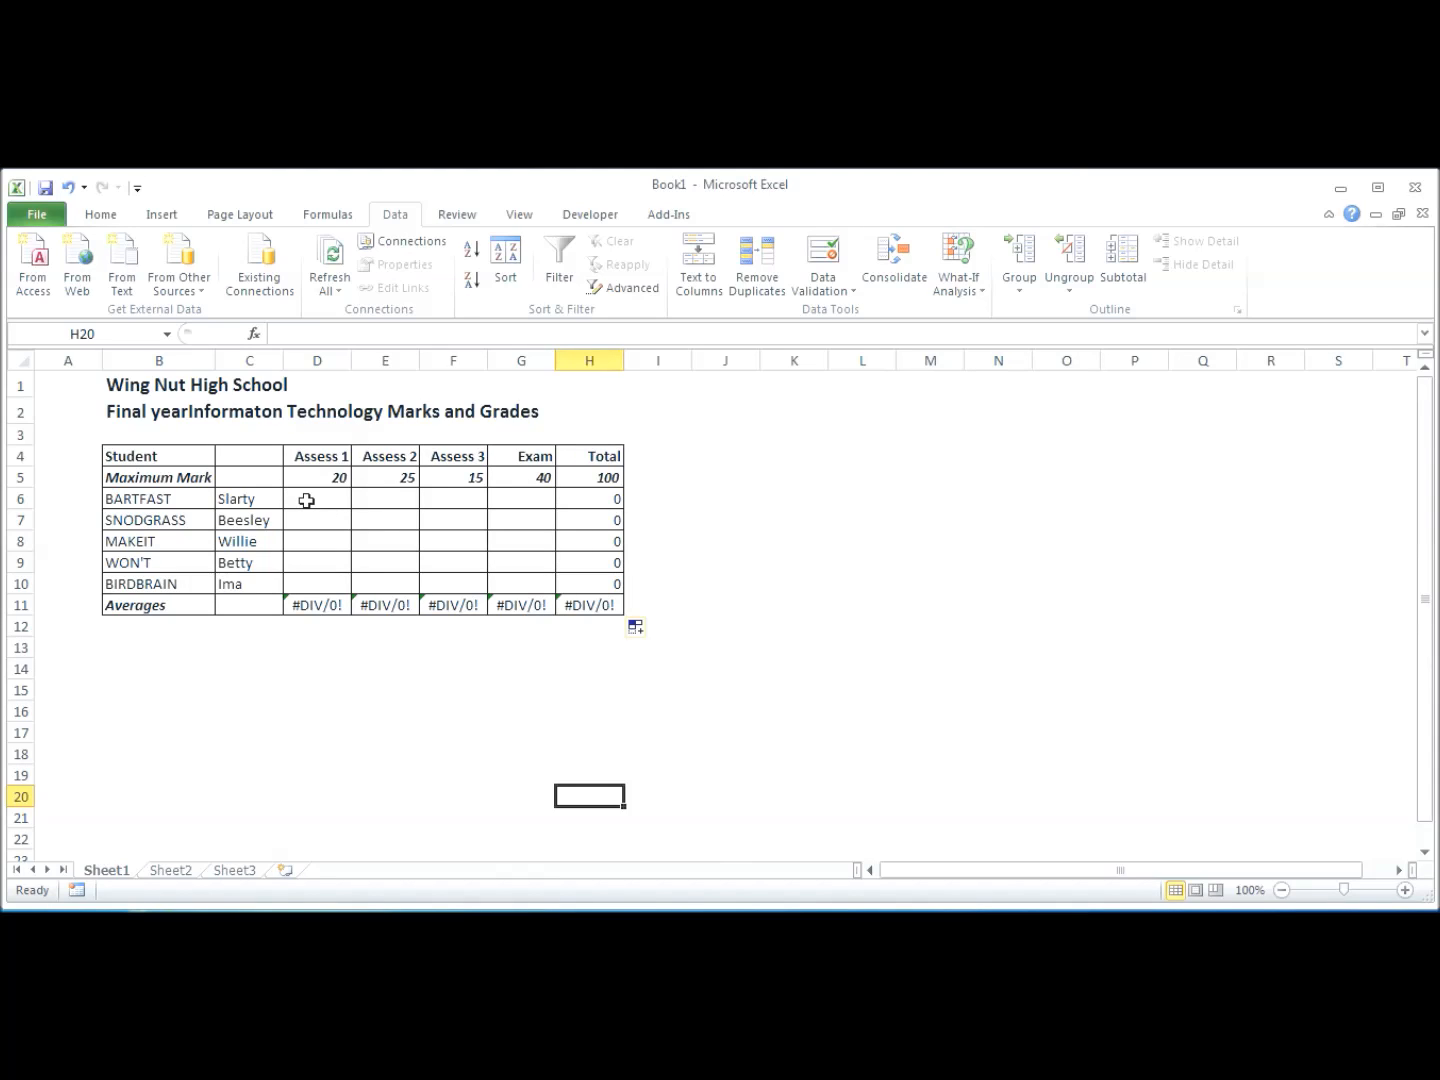
Set up data validation on the Assess 1 marks D6:D10 to allow only whole numbers between 0 and 20.
left_click_drag(306, 500, 310, 589)
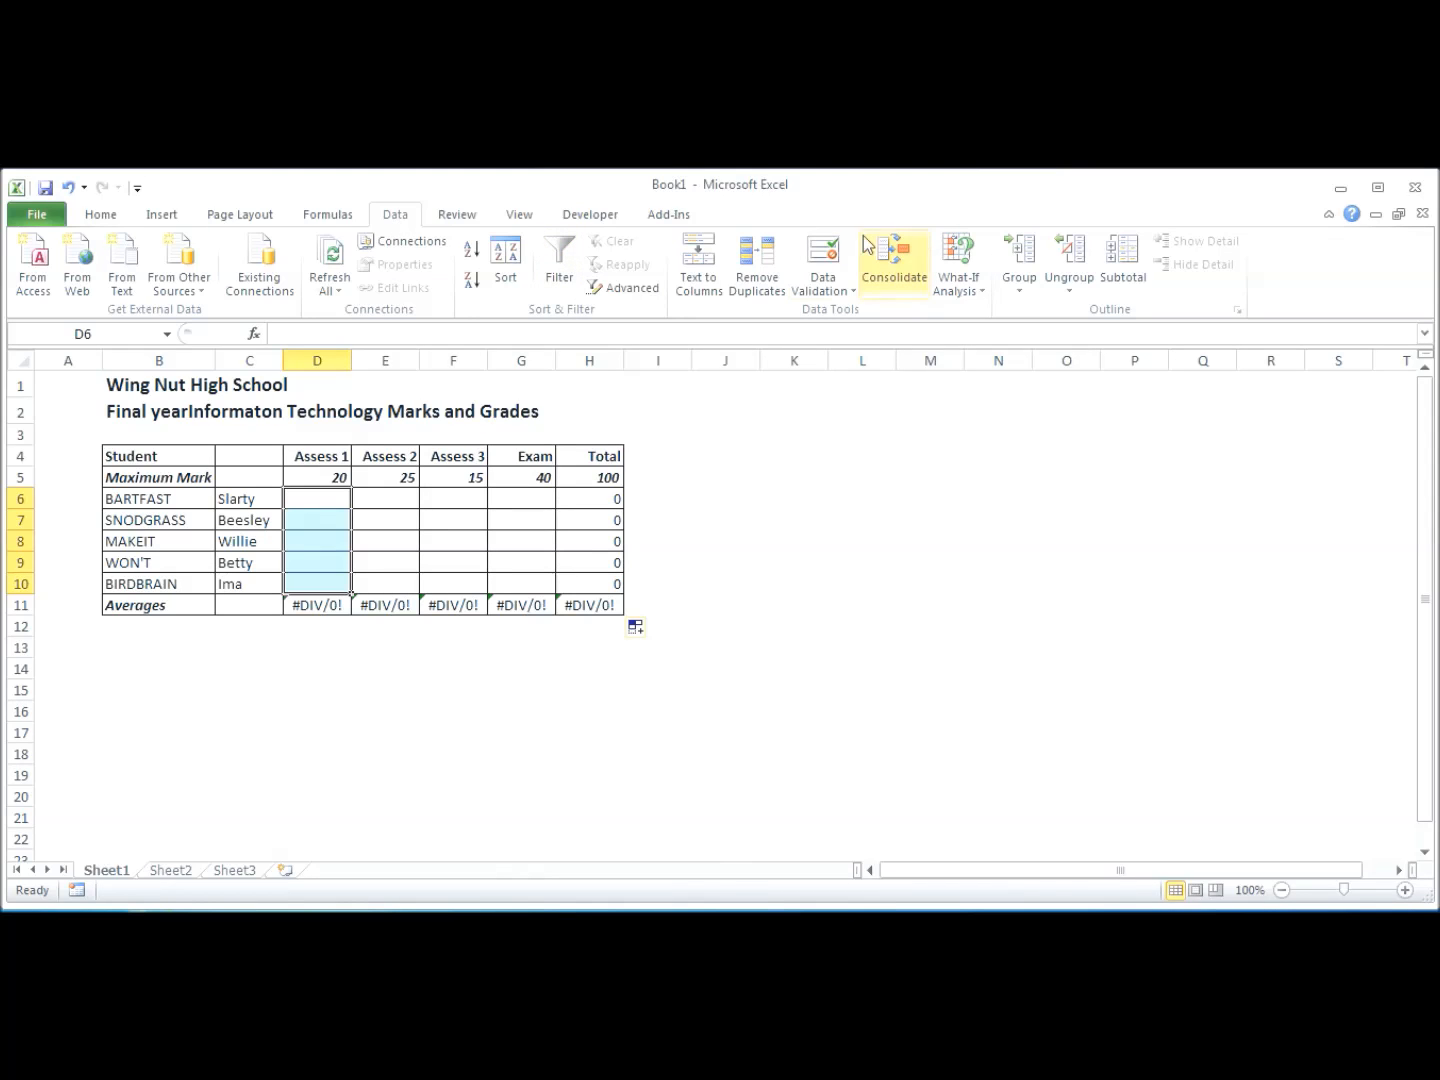
left_click(817, 256)
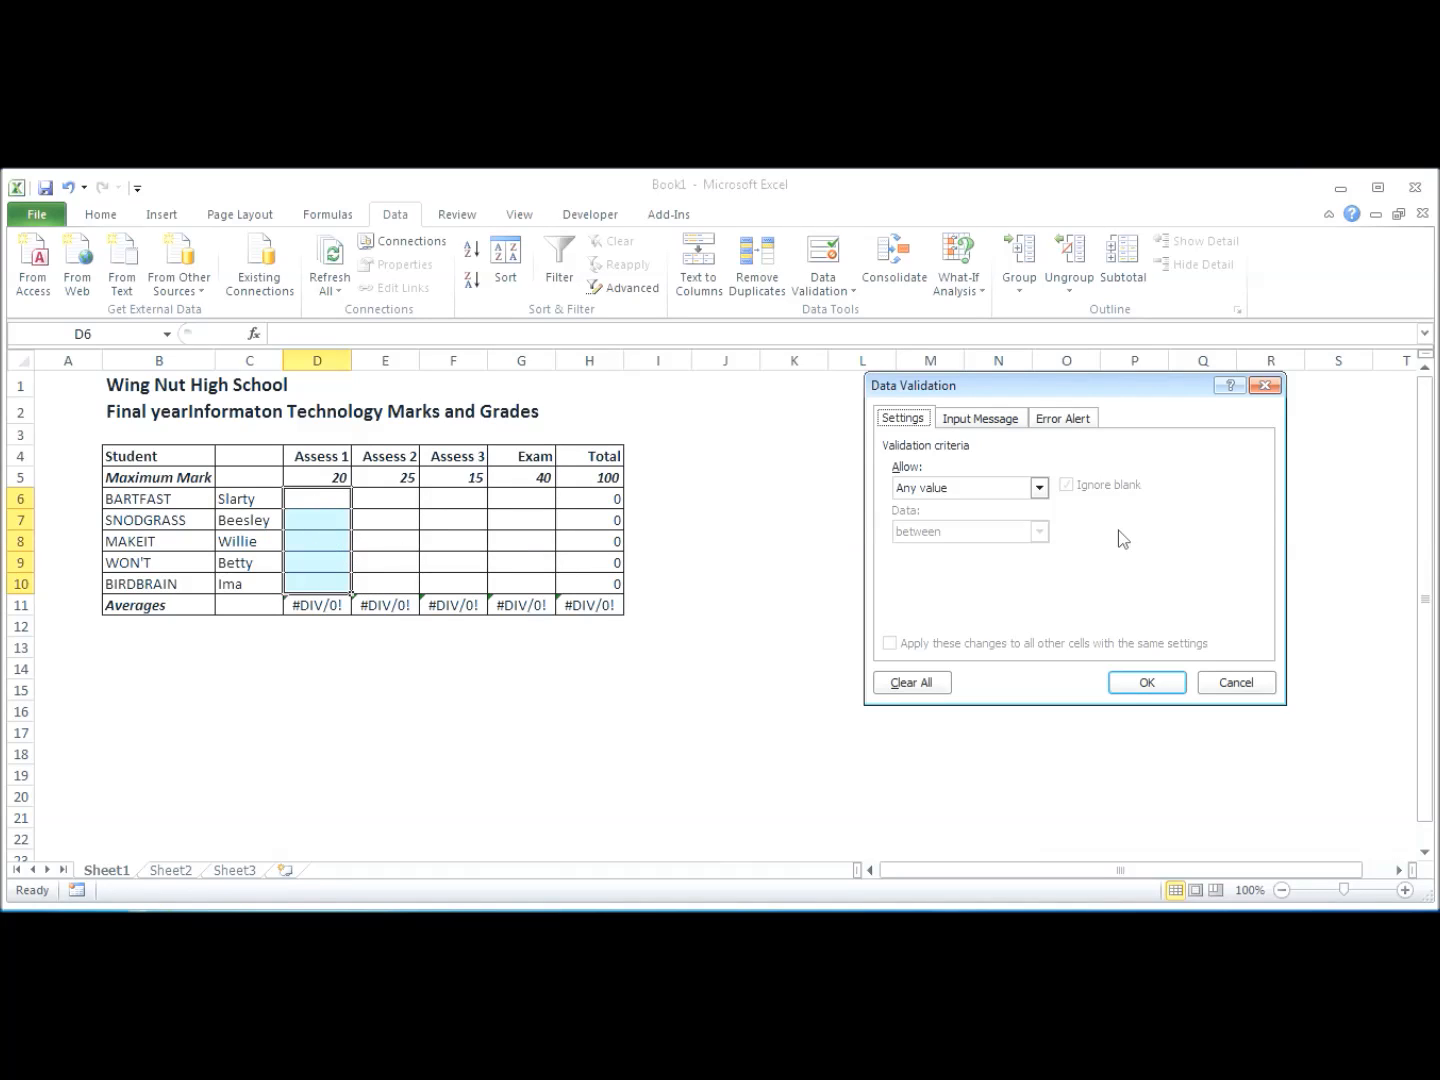
left_click(1040, 489)
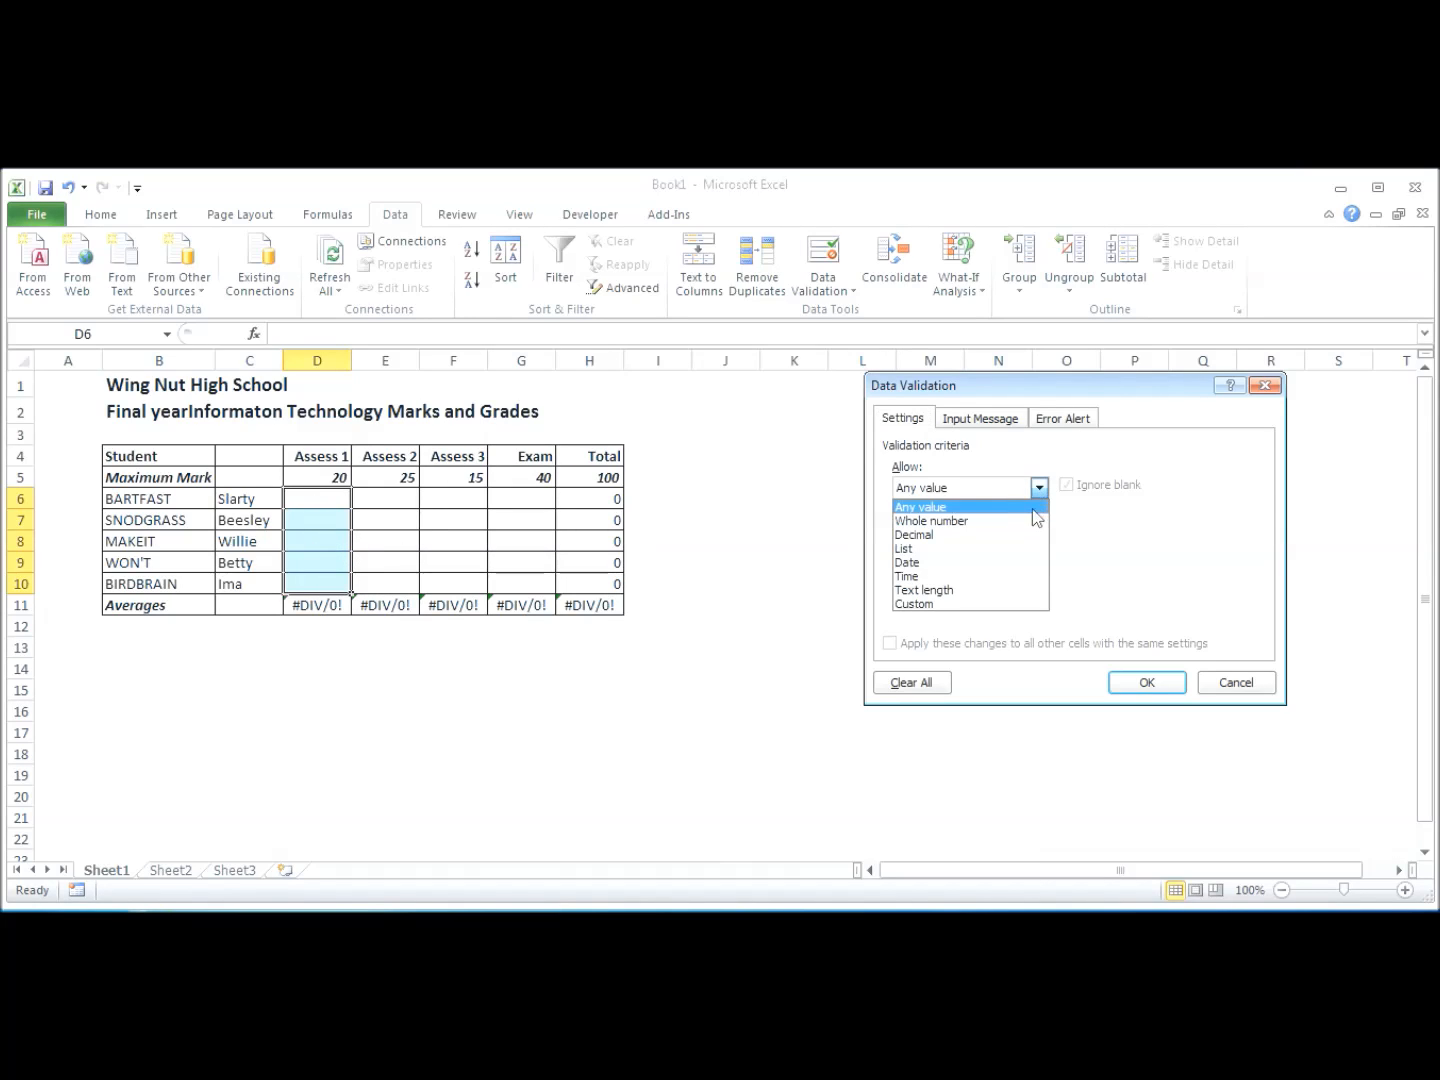
left_click(1015, 520)
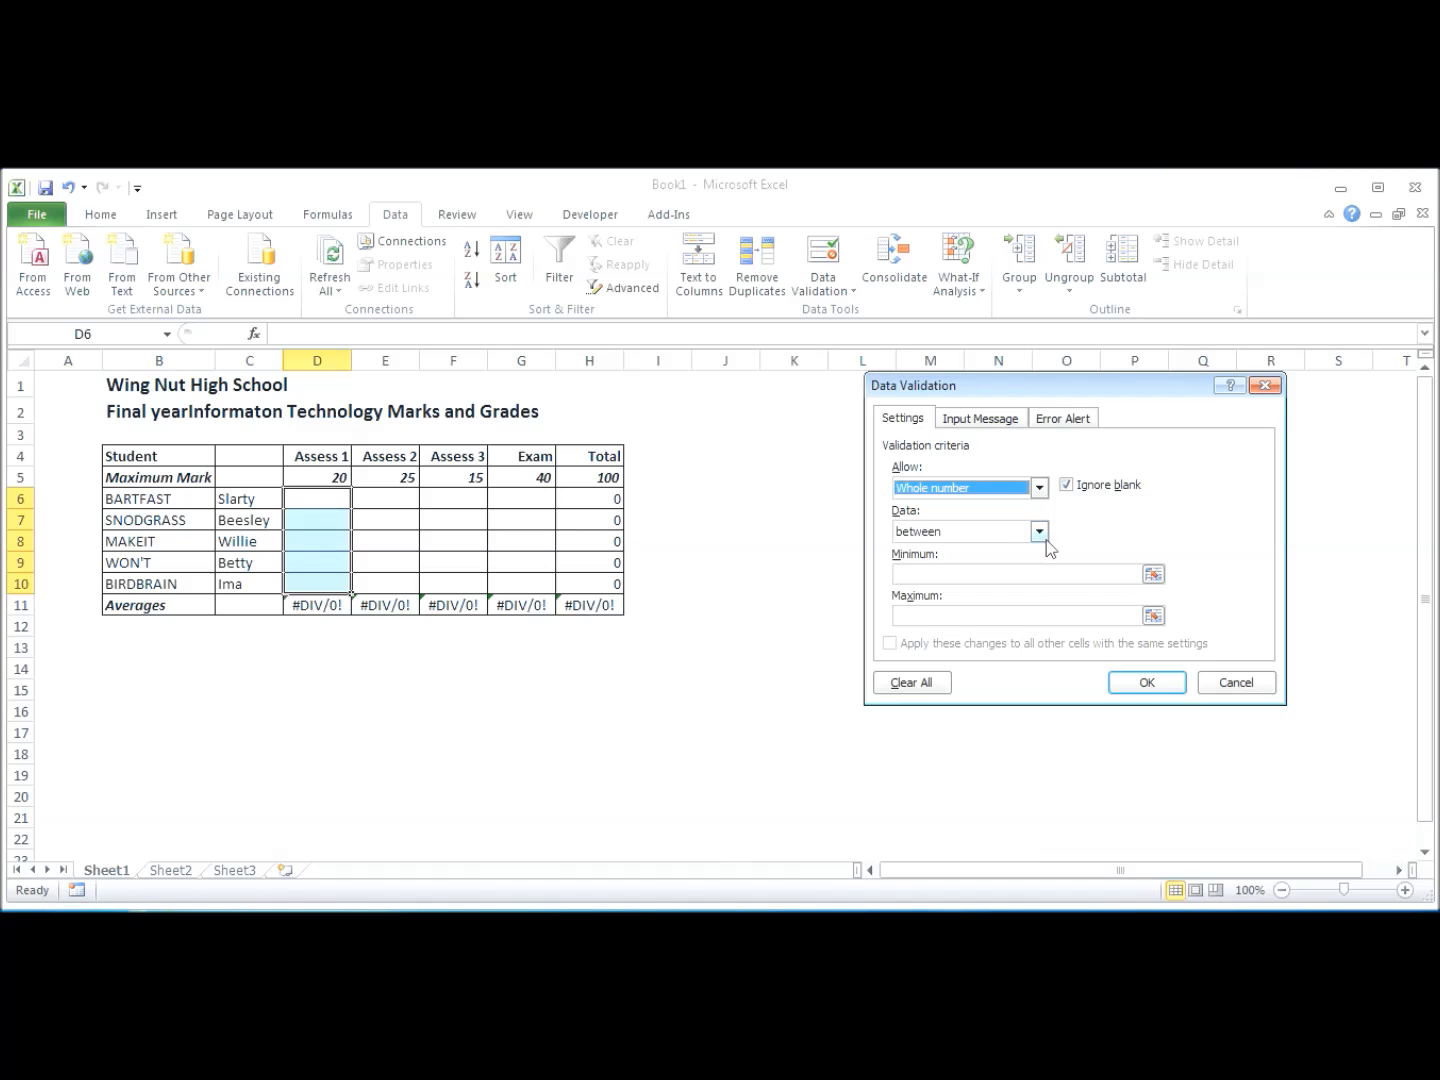
left_click(1038, 579)
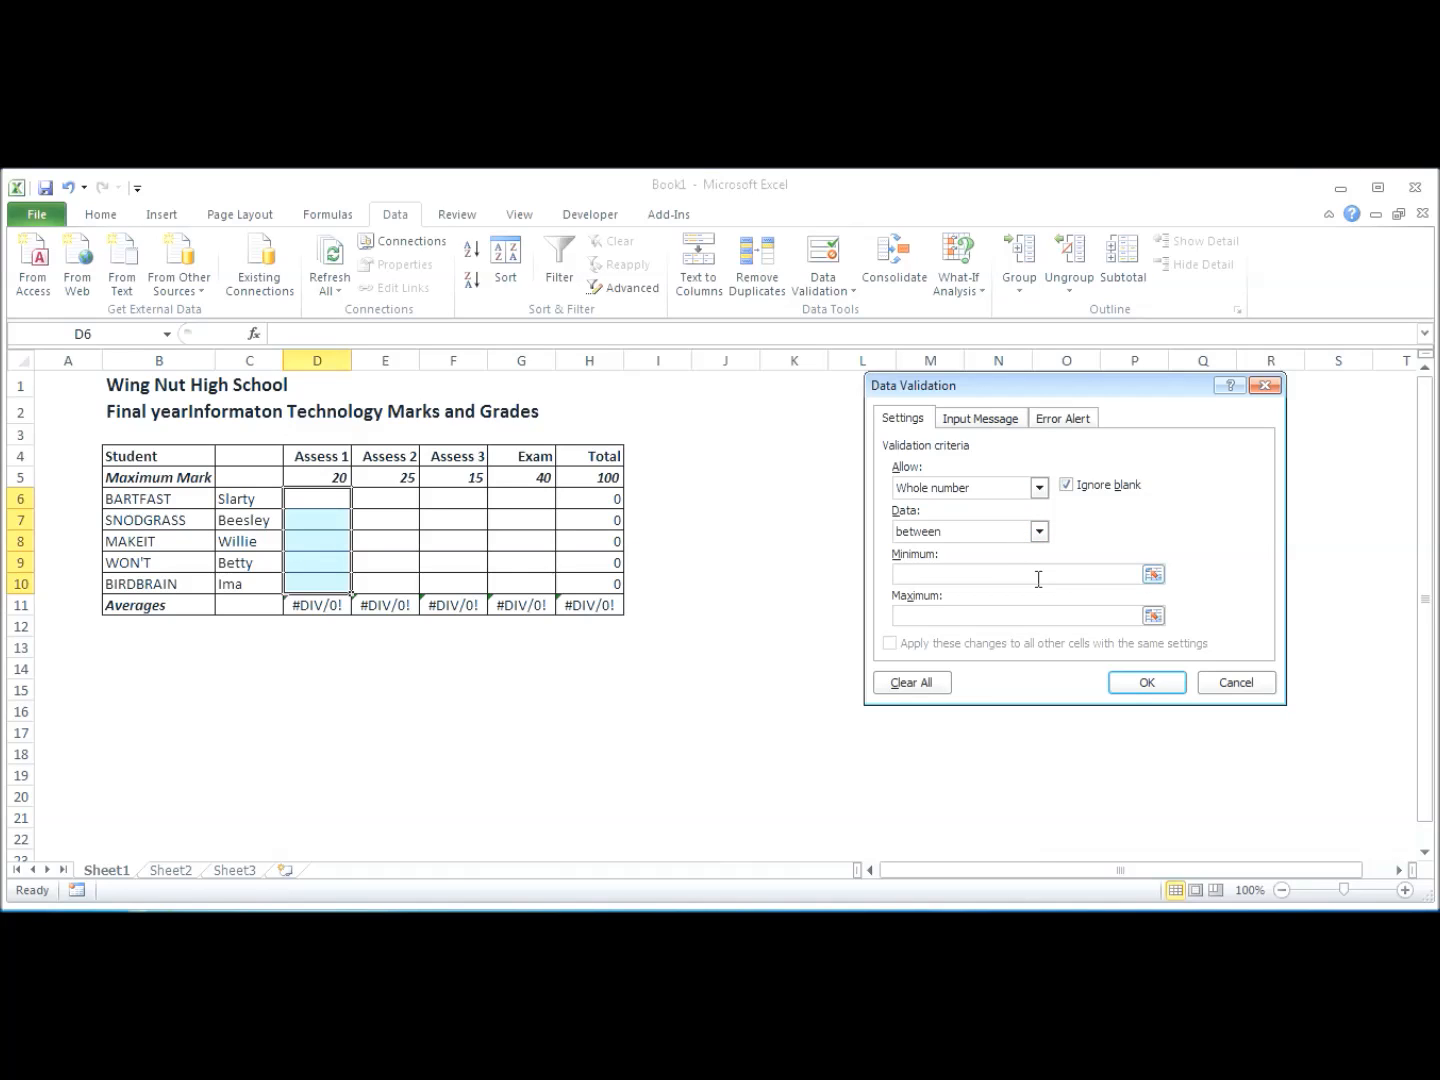
type("0")
left_click(985, 615)
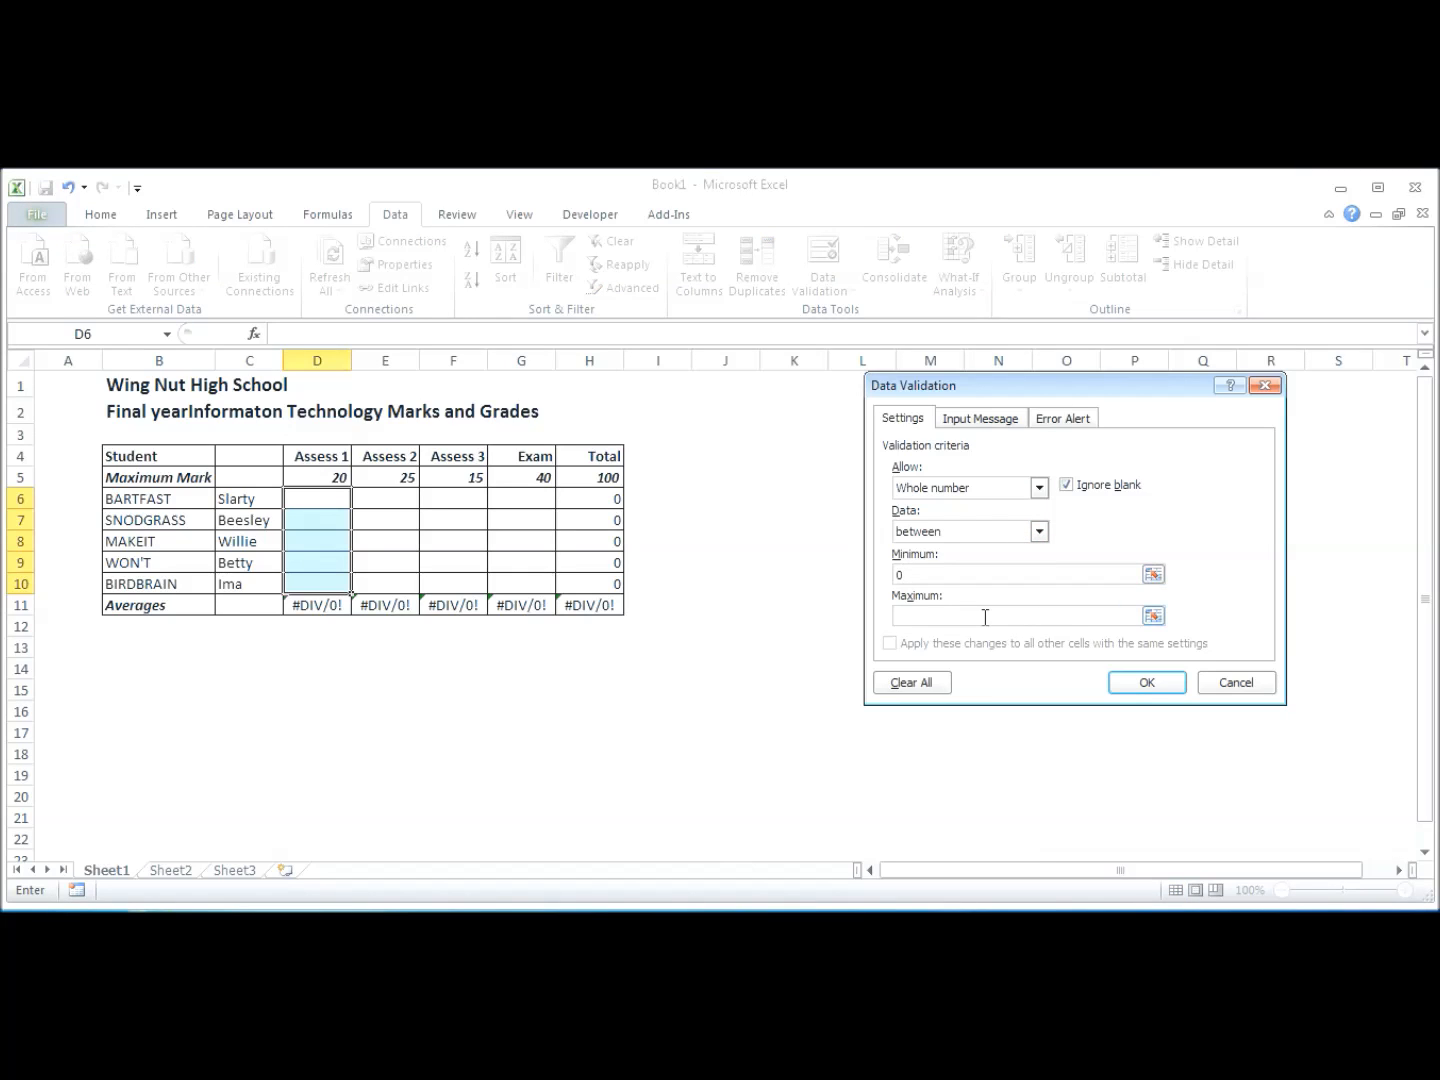
type("20")
Add an input message titled "Assessment 1" with the text "Enter a mark to a maximum of 20" to the validation.
left_click(995, 426)
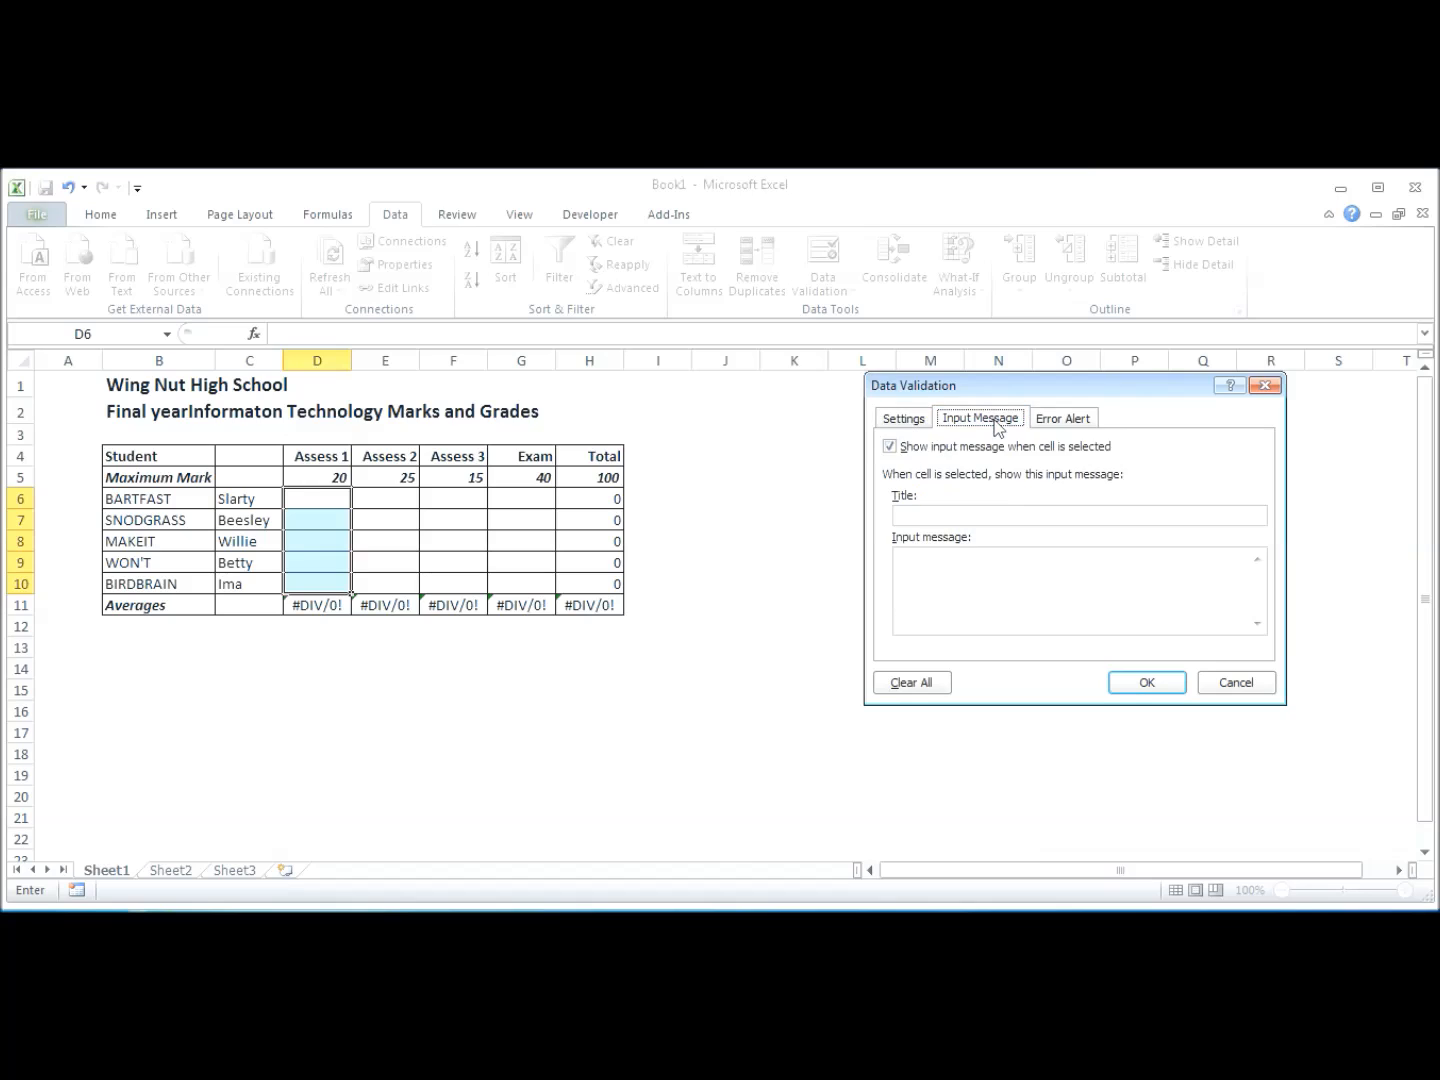
left_click(960, 512)
type("Assessment 1")
left_click(960, 561)
type("Enter a ma")
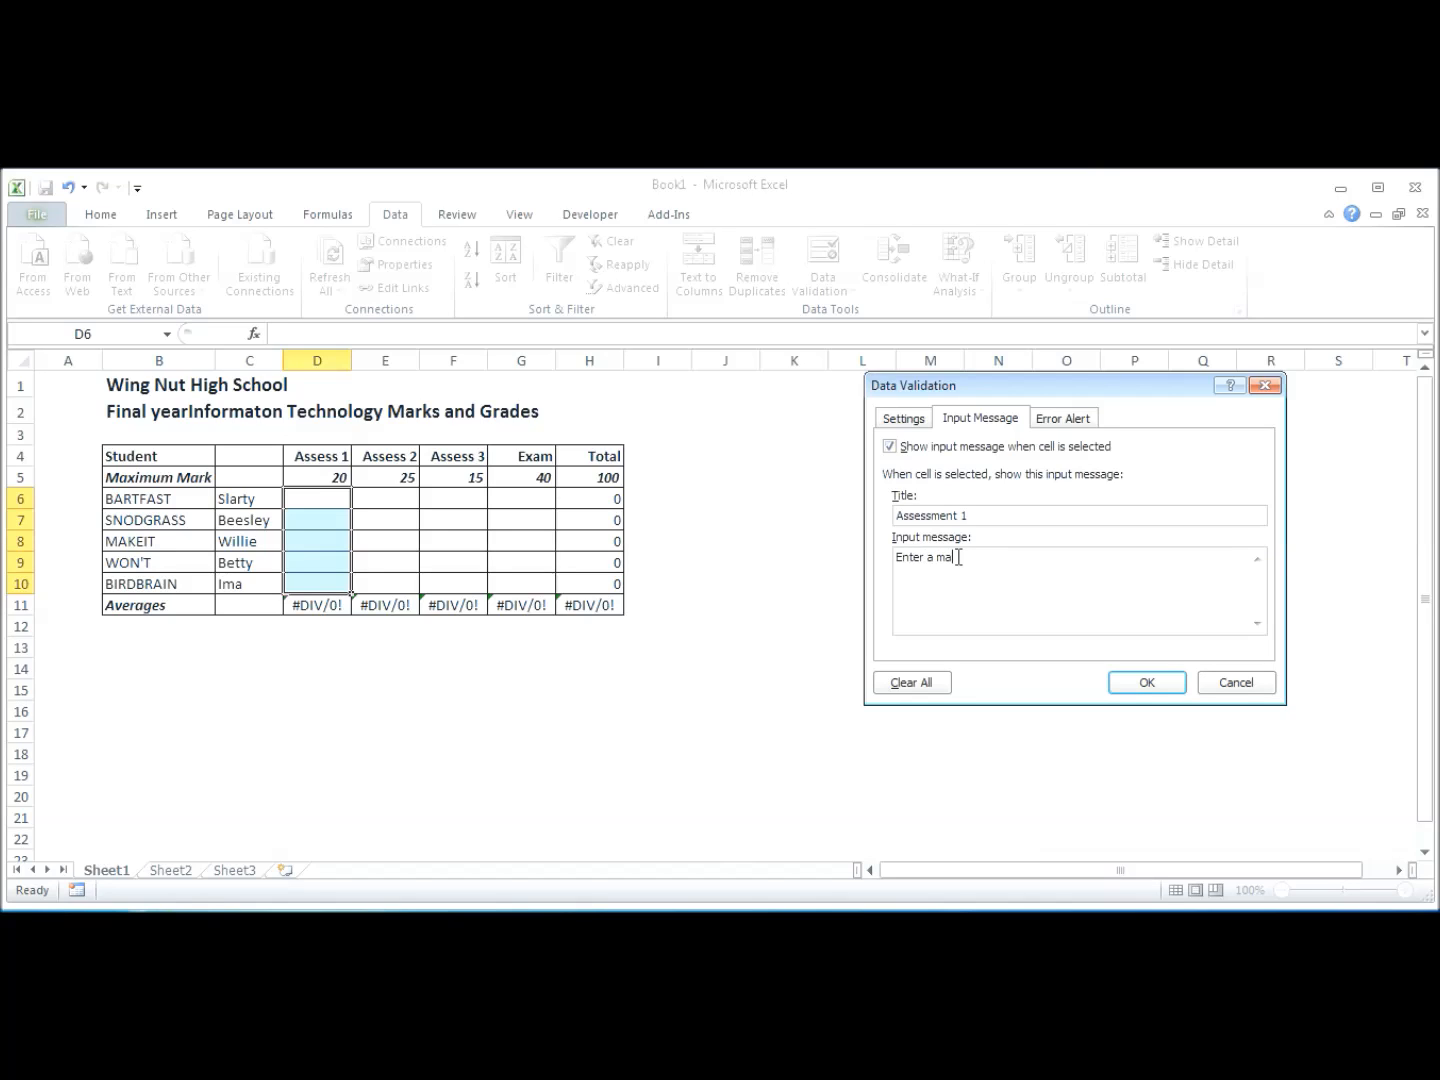
key("BackSpace")
type("ark to a maximum of 20")
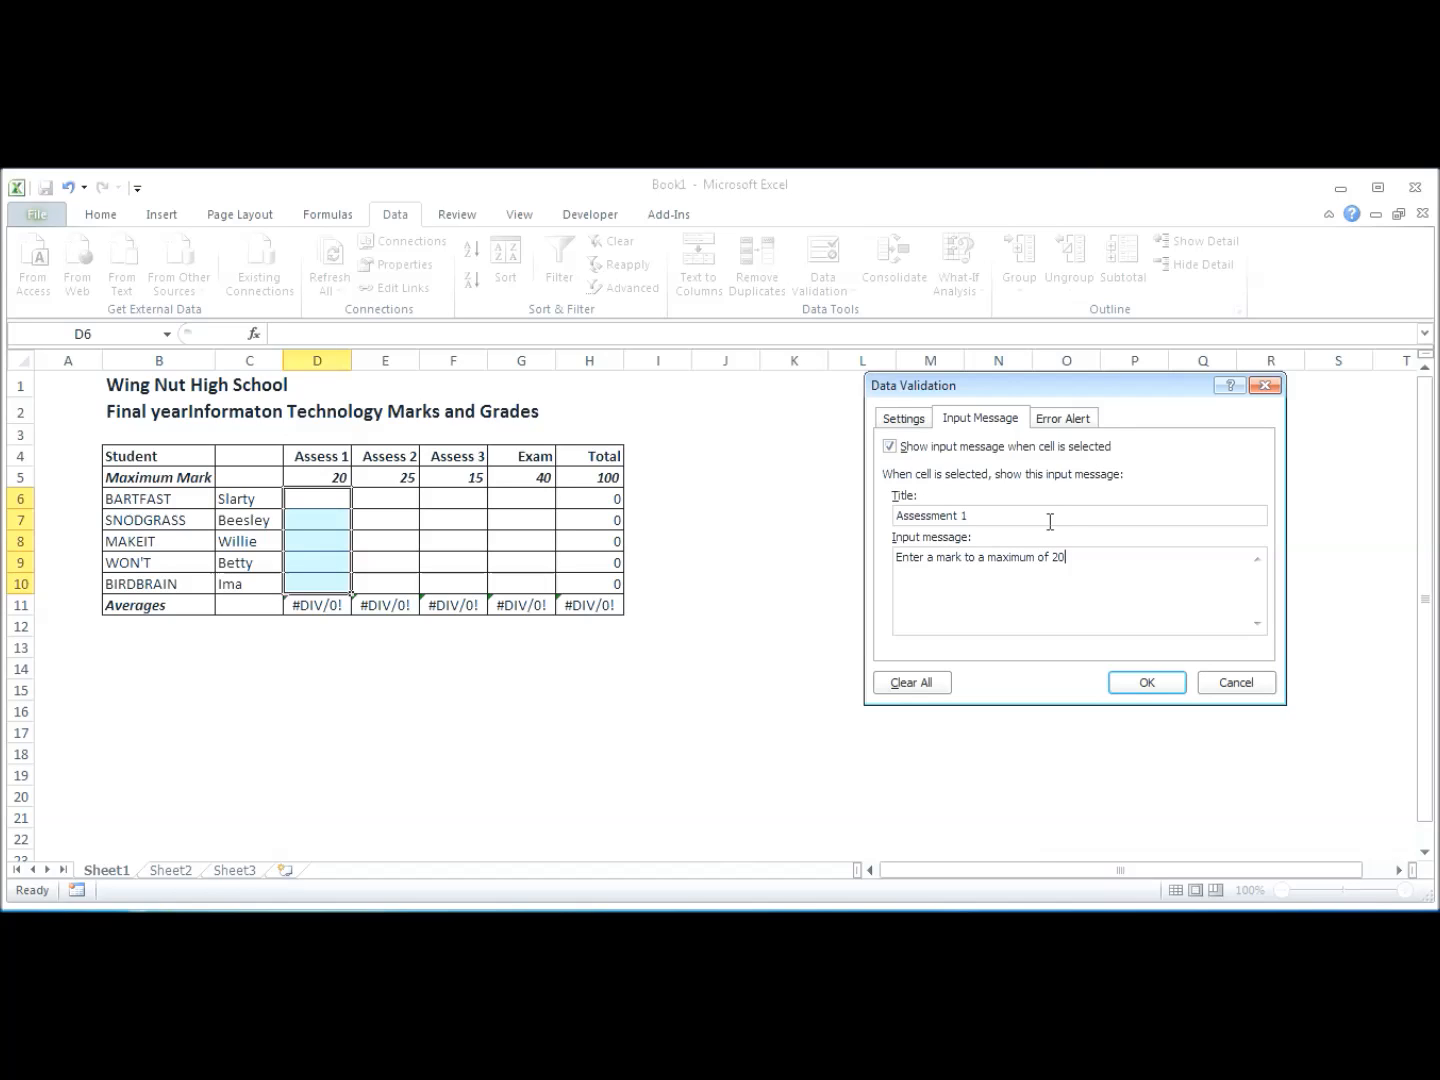
Add a Stop error alert titled "Input Error" reading "You have not entered a mark between 0 and 20" and apply the validation.
left_click(1075, 422)
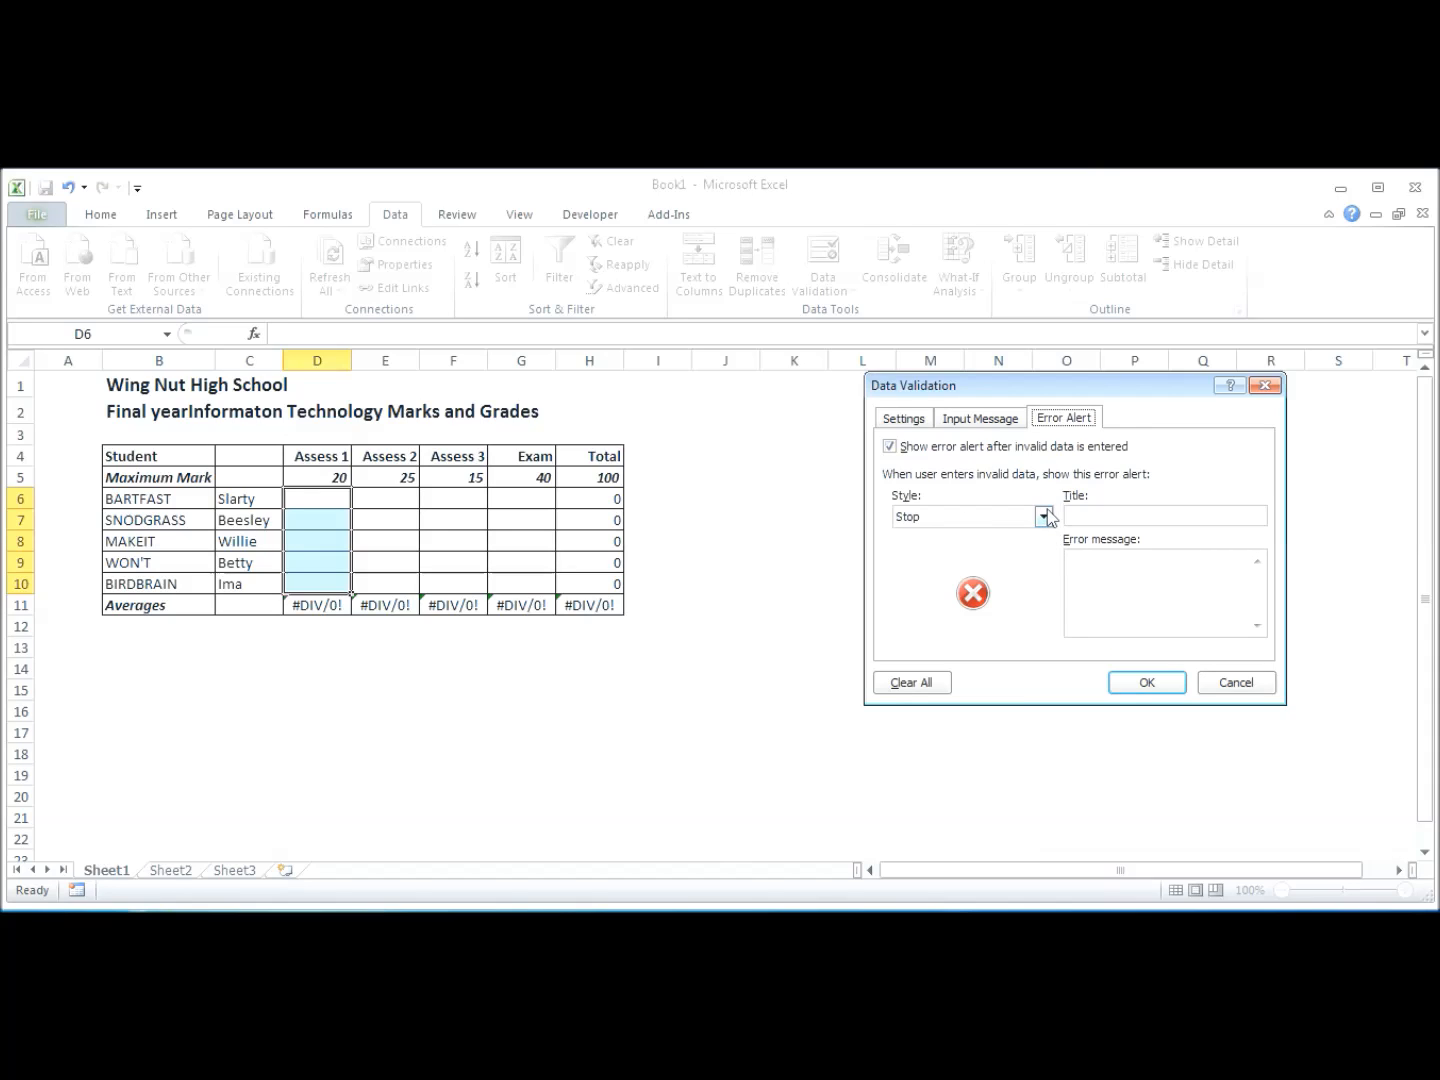
left_click(1097, 514)
type("Input Error")
left_click(1229, 562)
type("You have not ene")
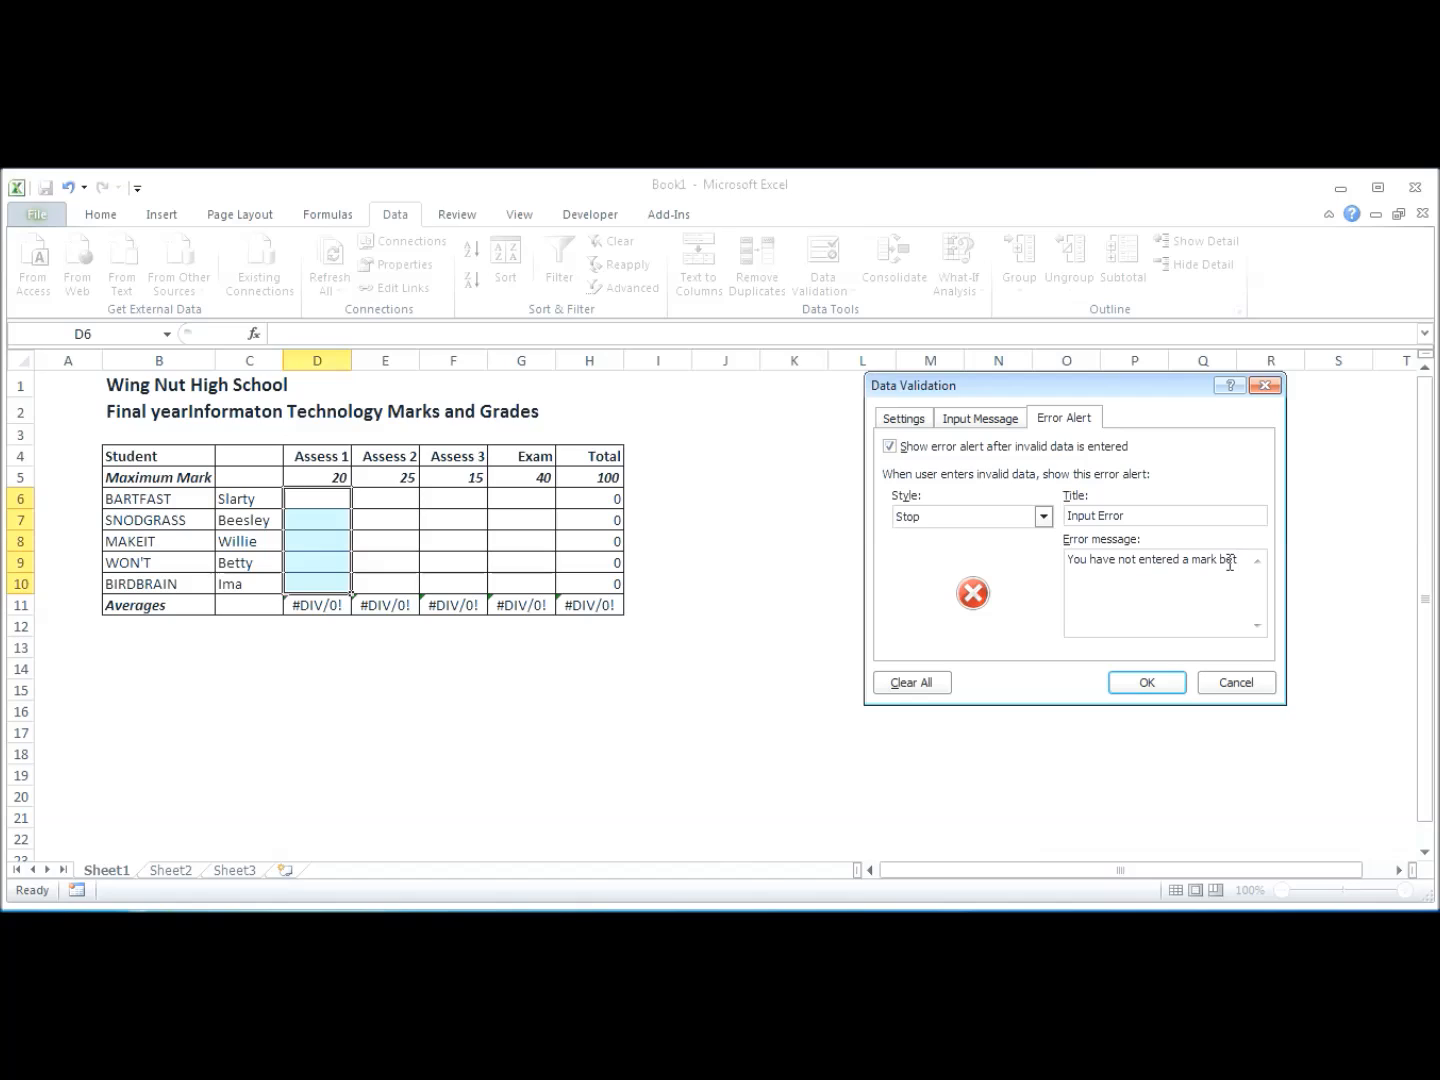
type("een 0 and 20")
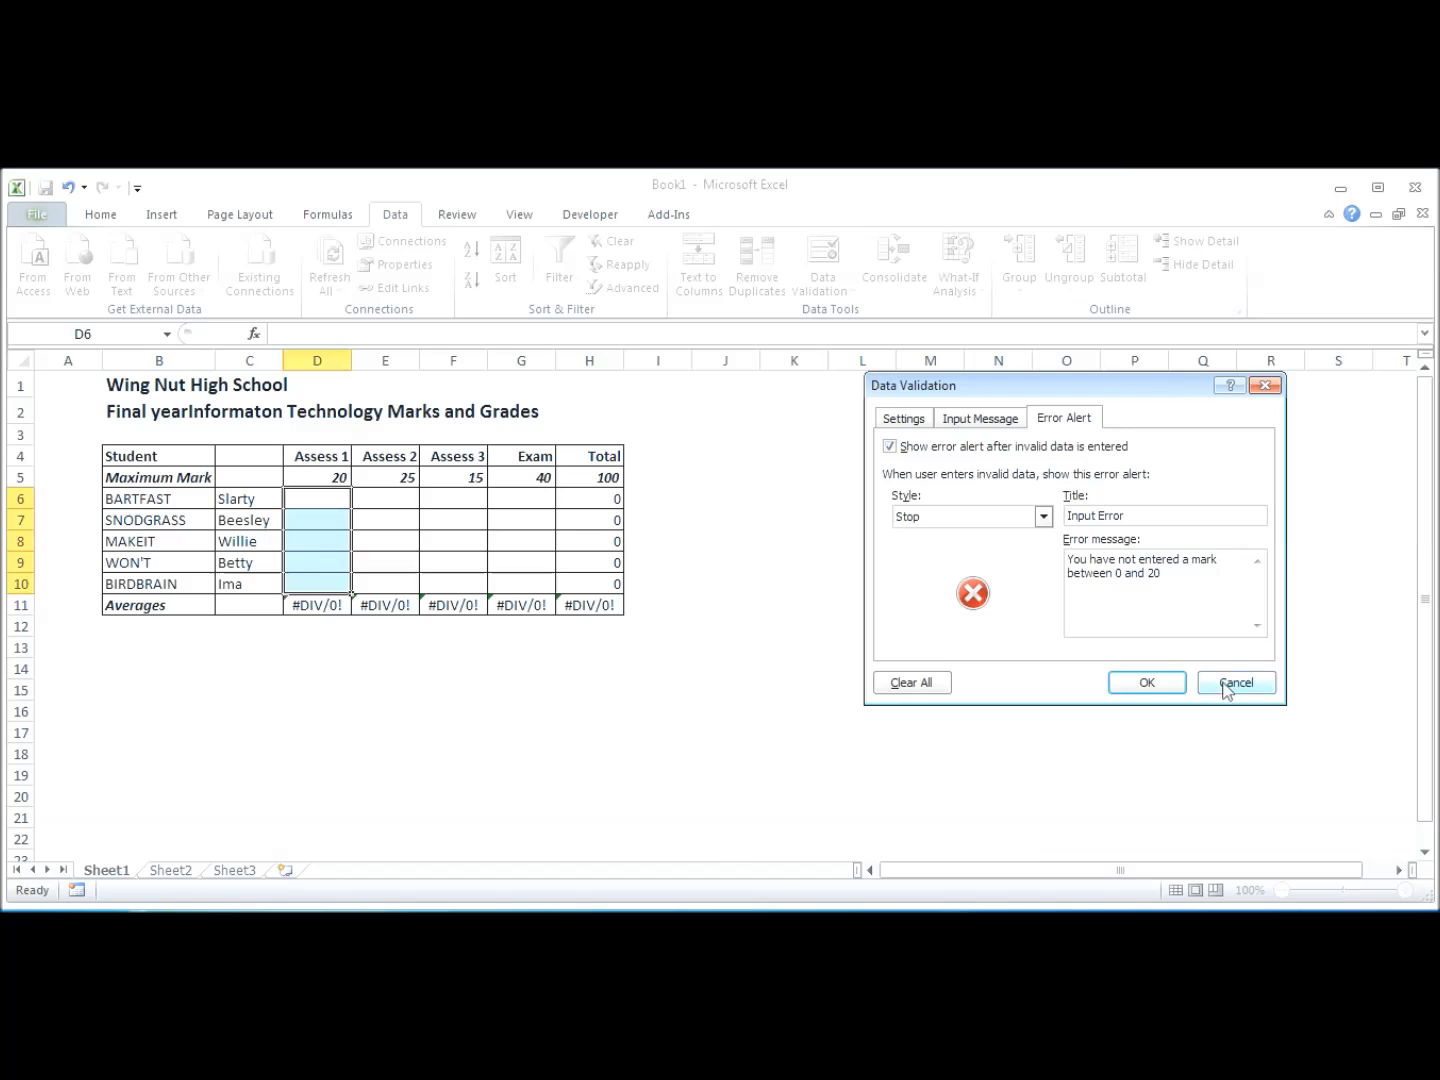
left_click(1132, 681)
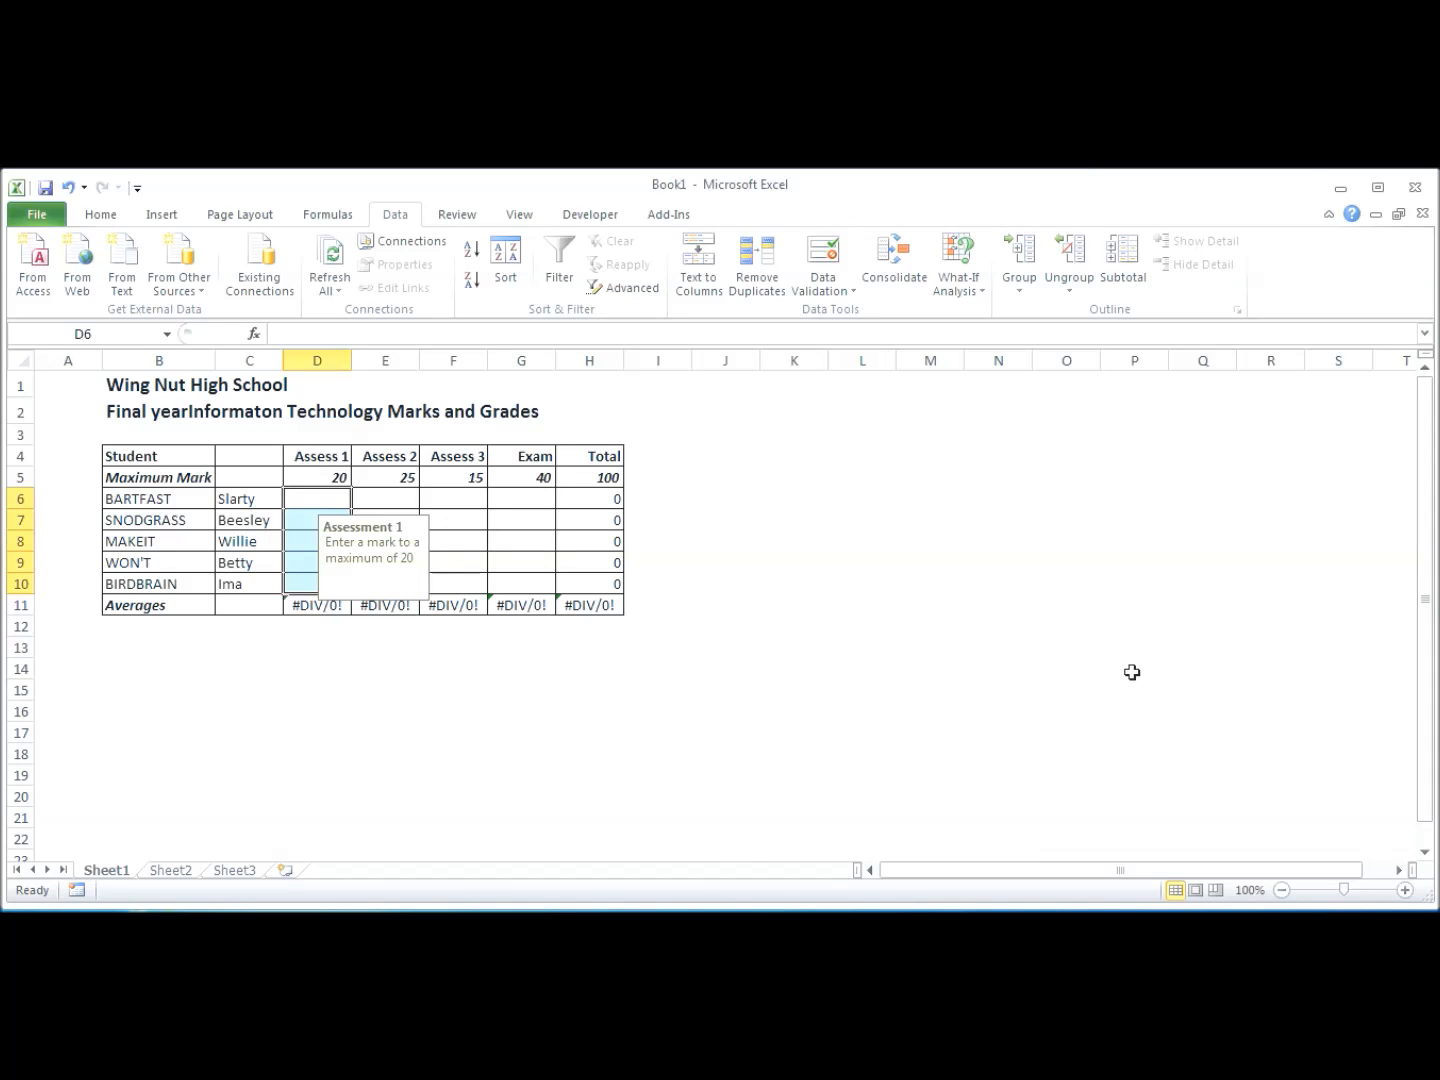
left_click(355, 706)
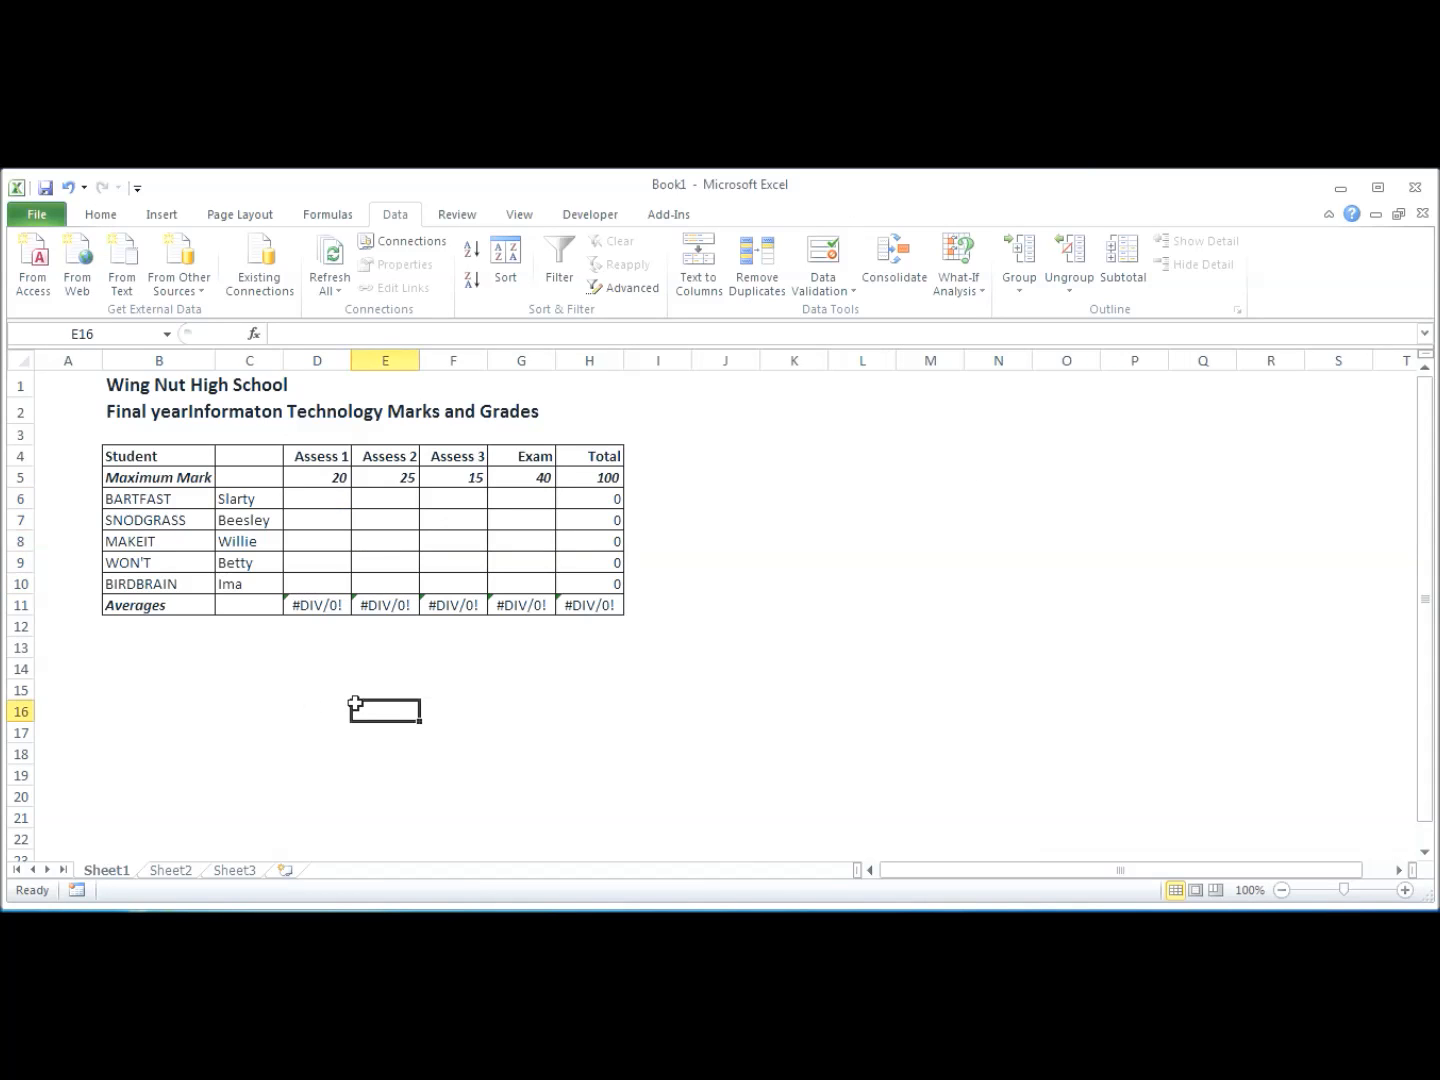
Test the Assess 1 validation by trying to enter the out-of-range mark 56 in D6, and cancel the entry.
left_click(325, 499)
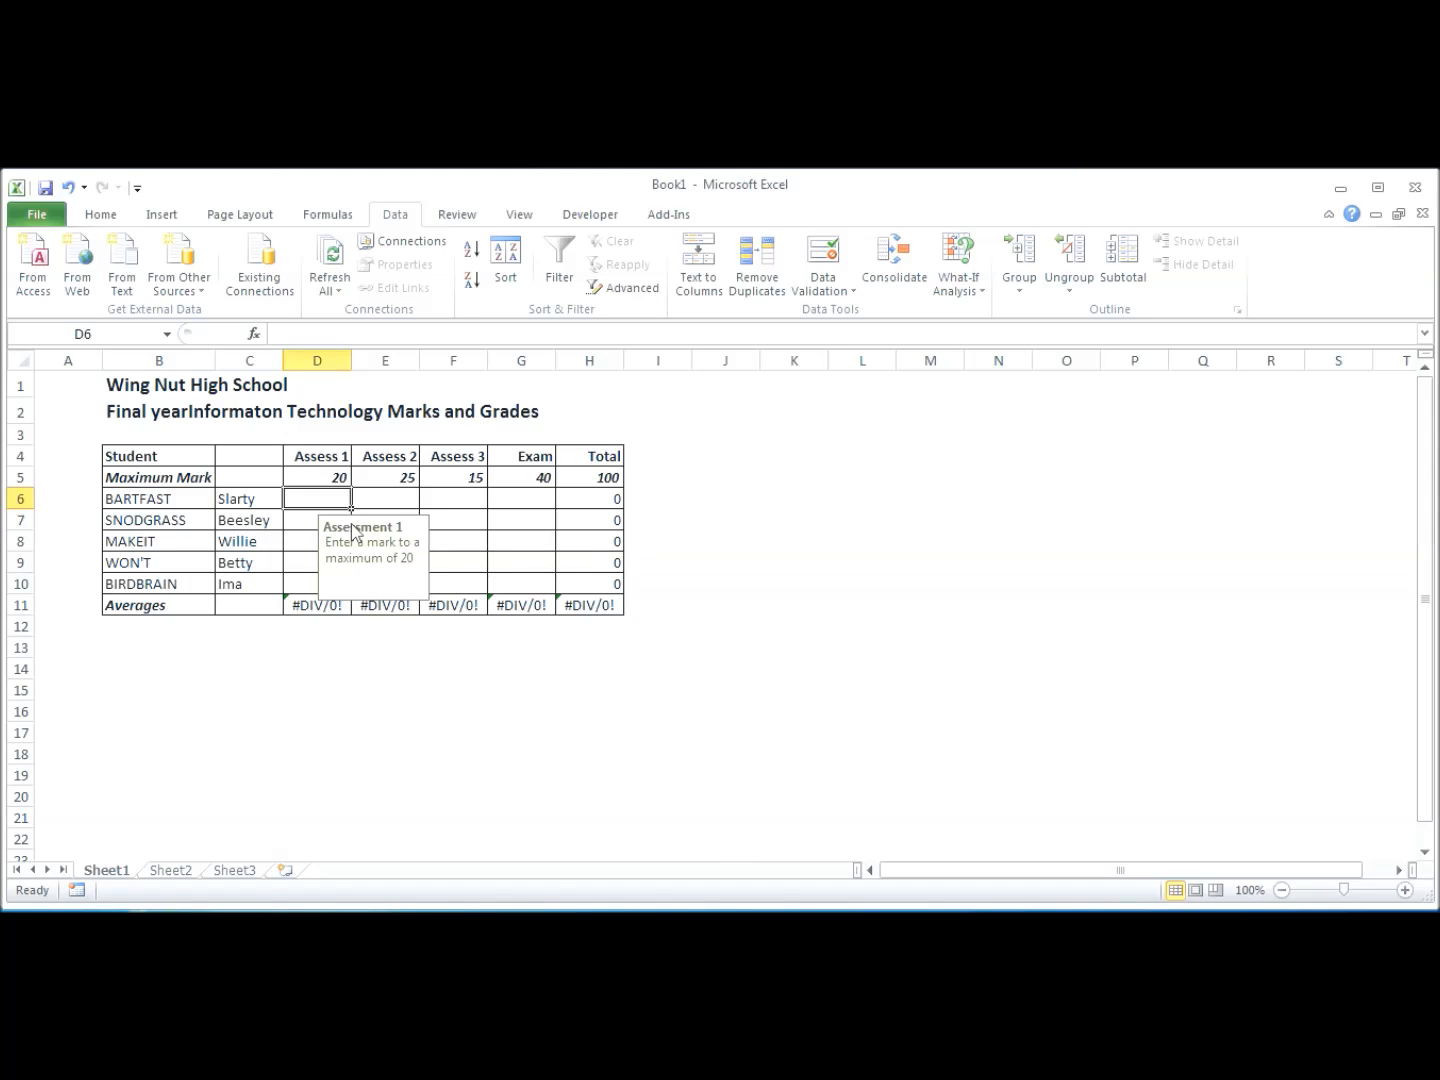
type("56")
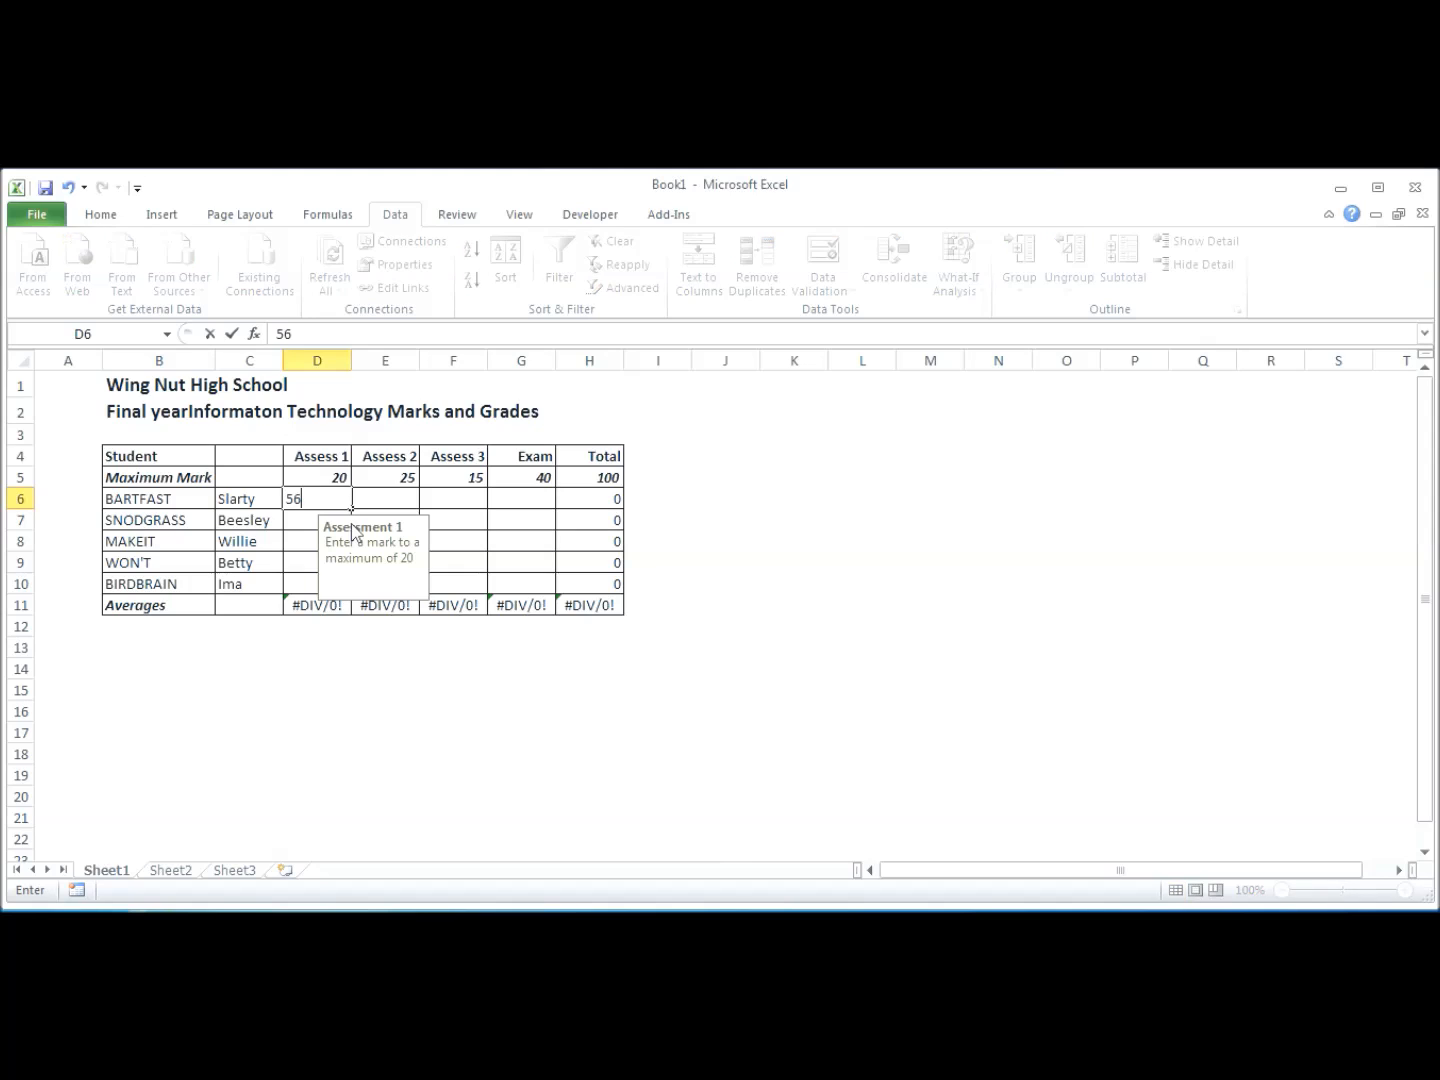
key("Return")
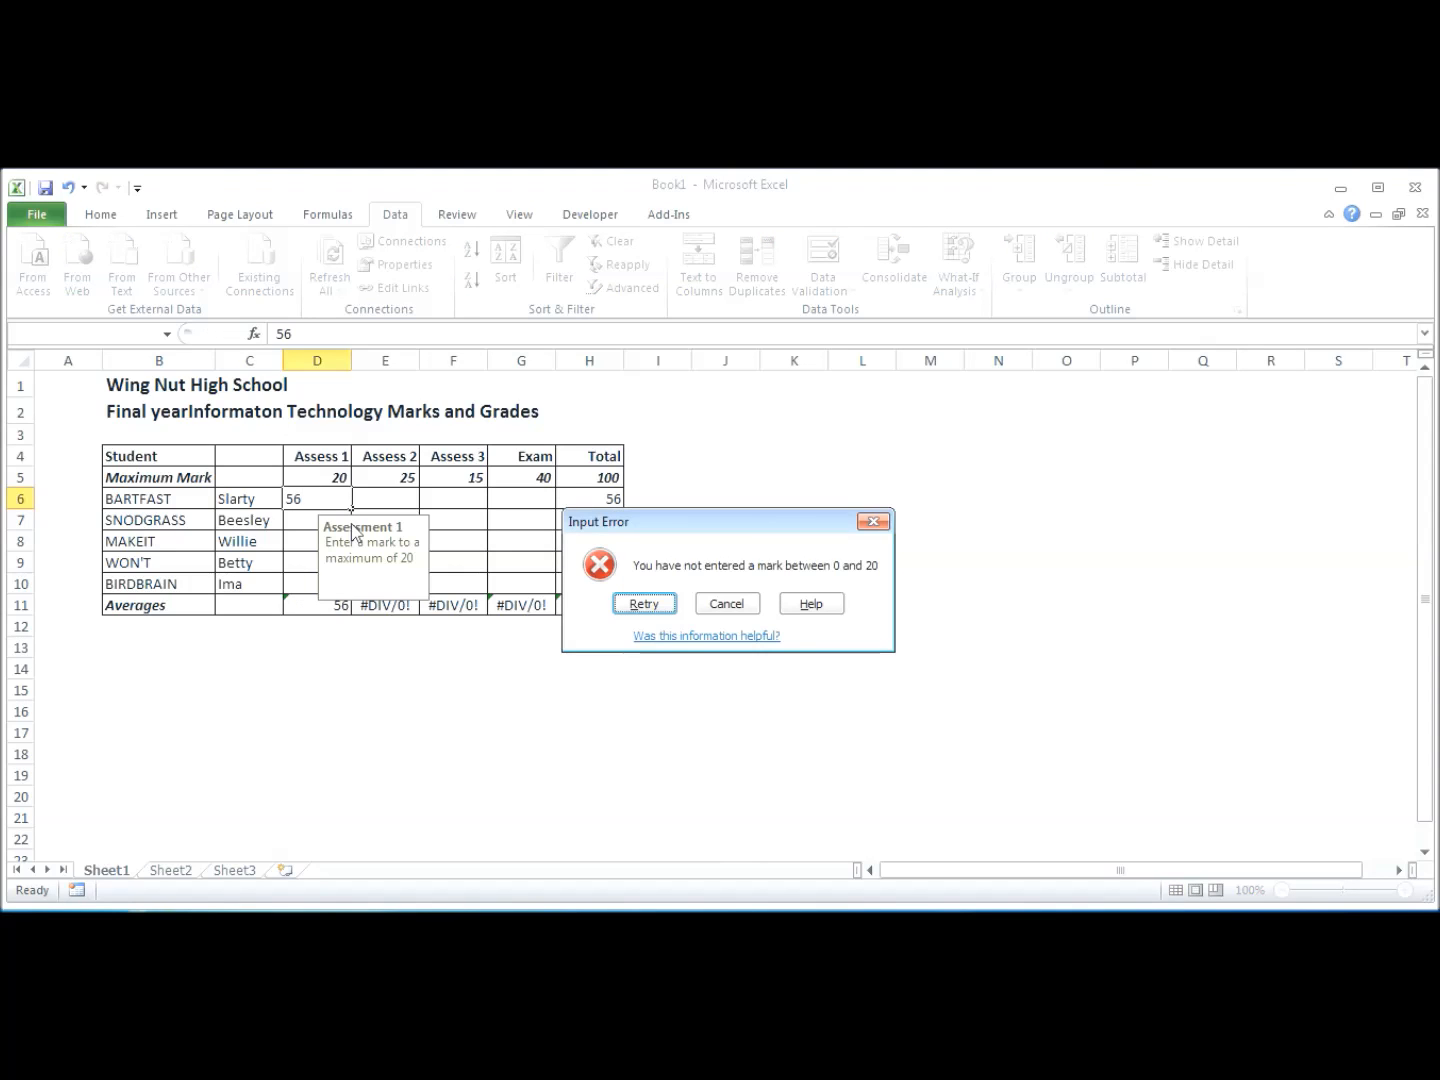
left_click(727, 606)
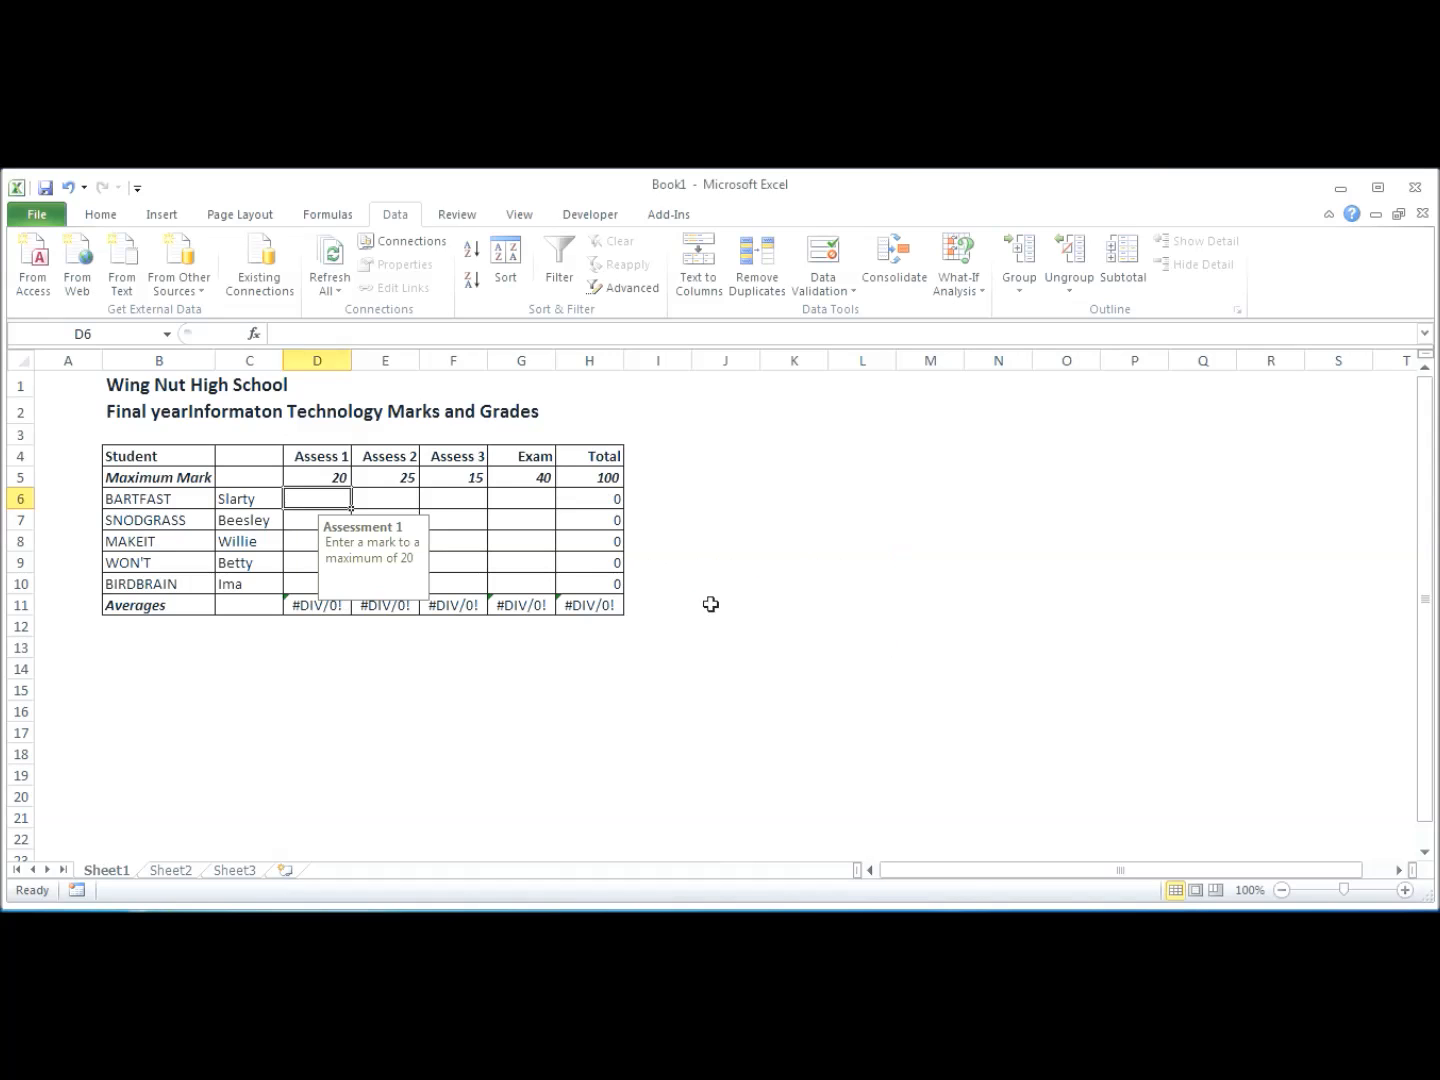
left_click(345, 689)
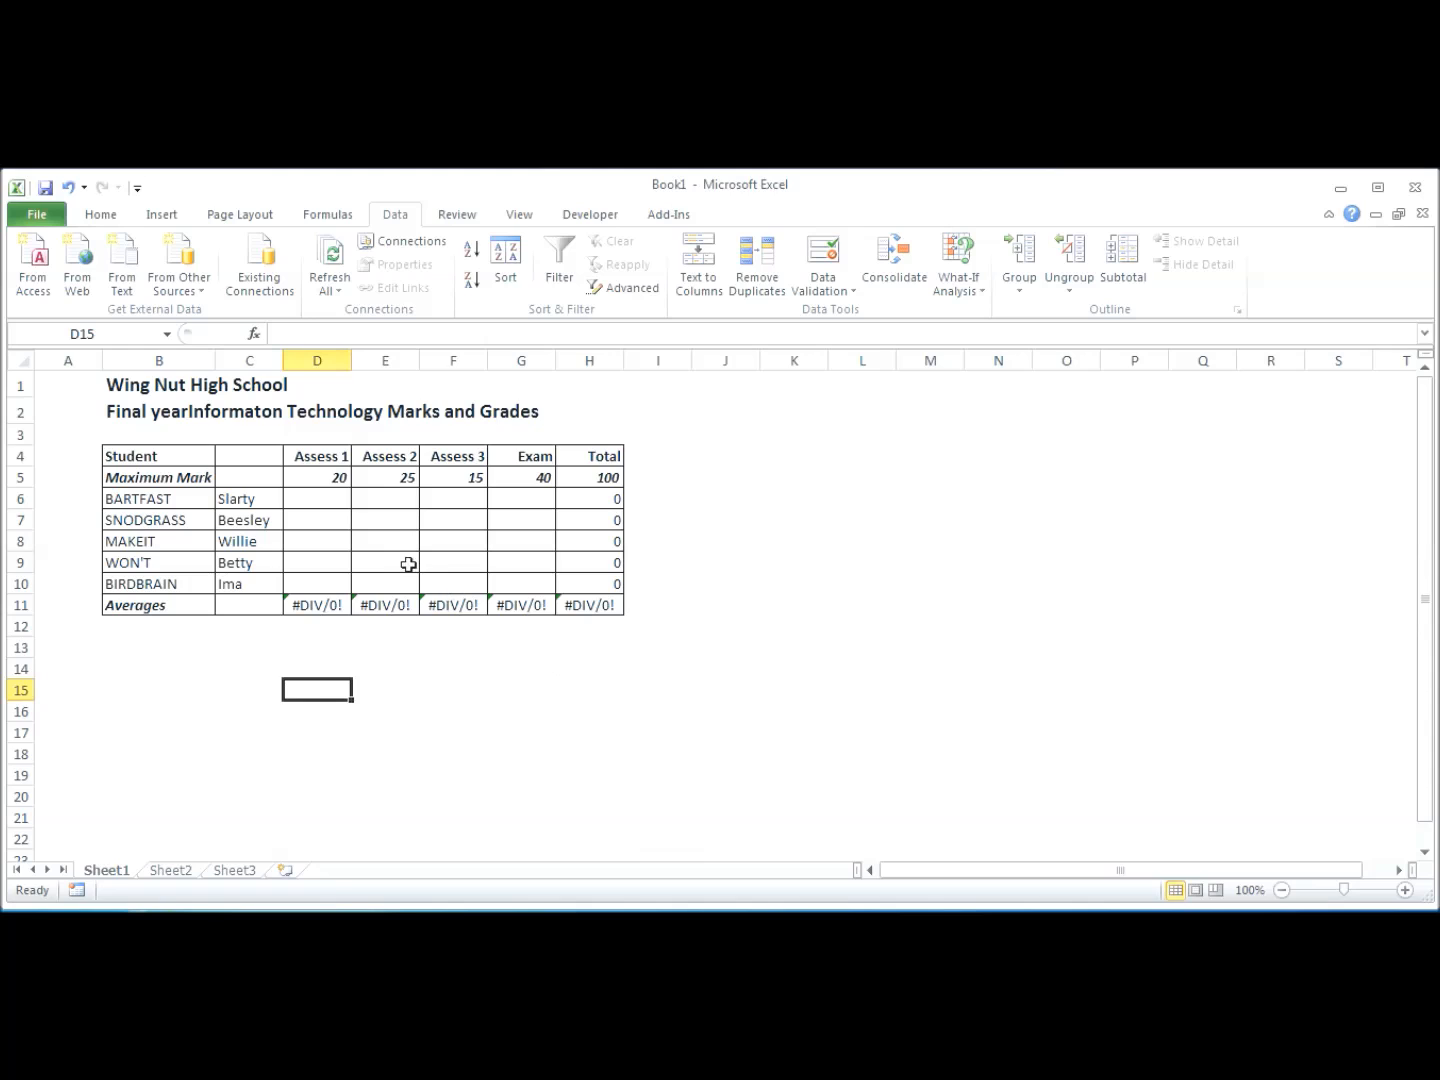
Format the marks cells D6:G10 as unlocked in their cell protection settings.
left_click_drag(312, 503, 518, 582)
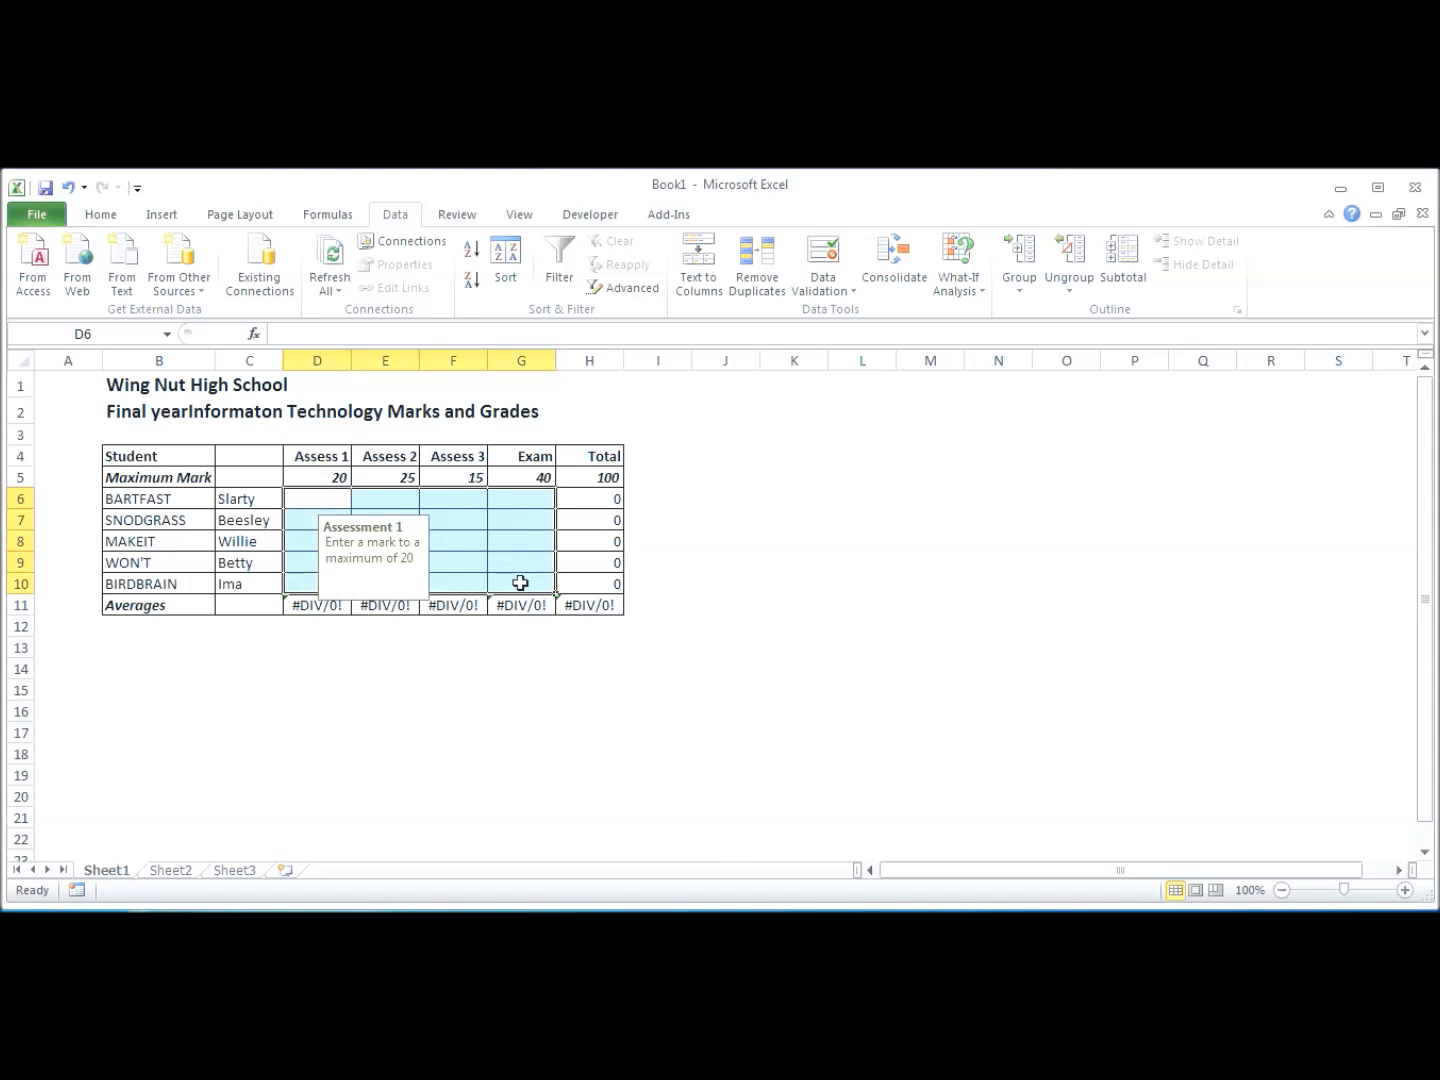
right_click(511, 547)
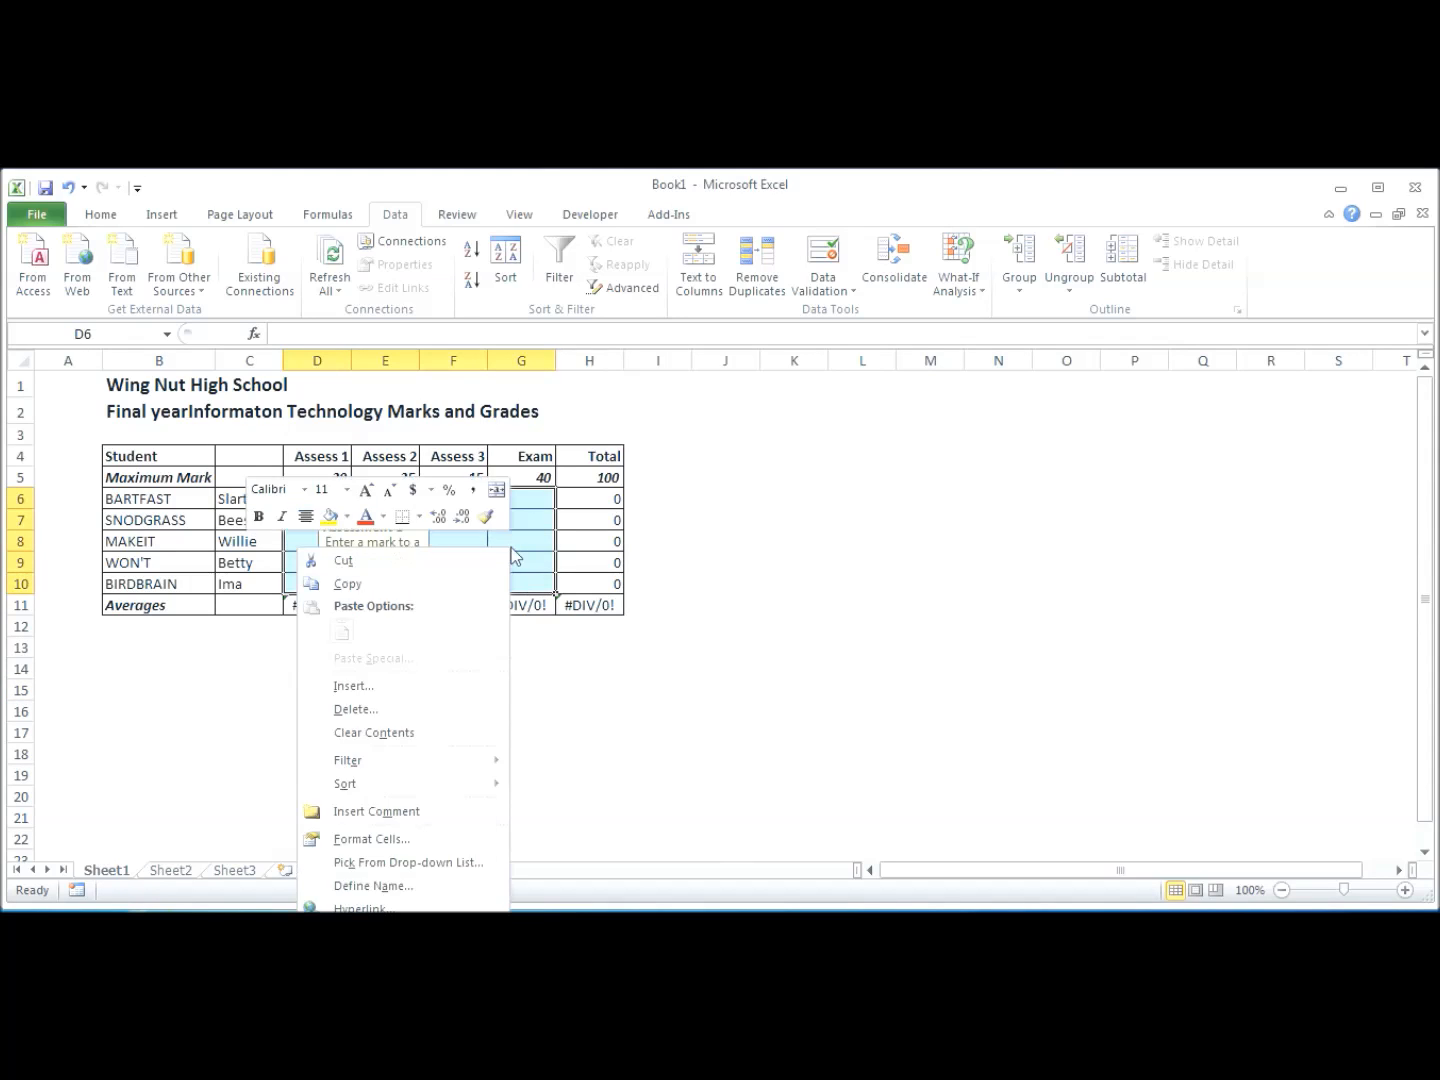
left_click(380, 842)
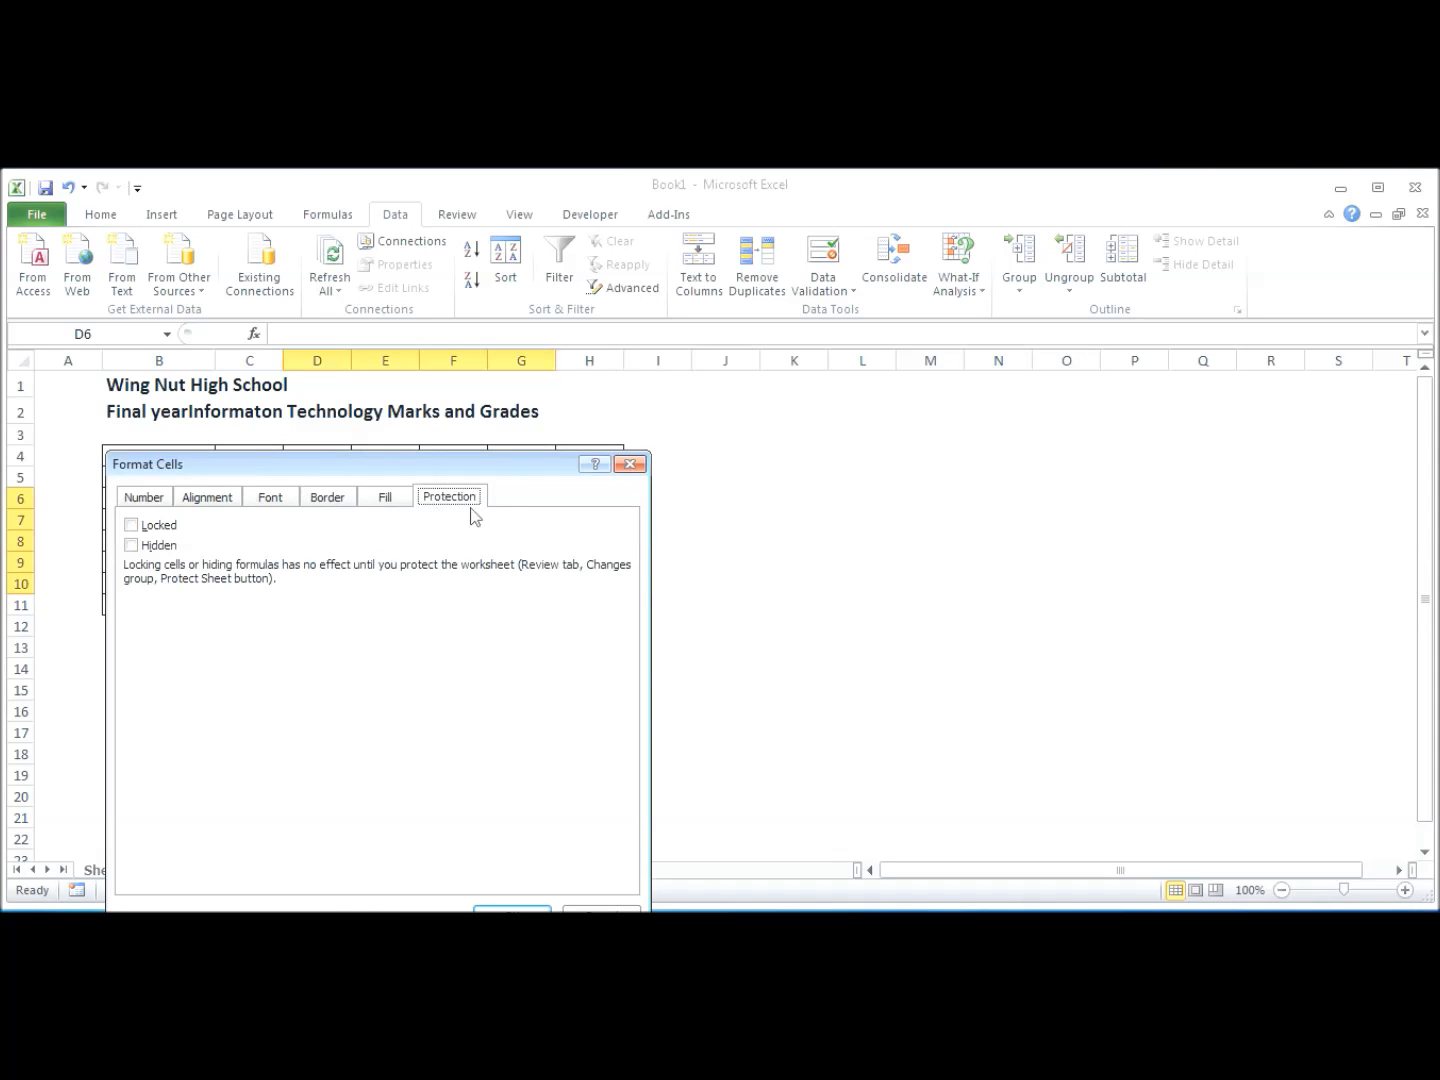
left_click(130, 527)
left_click(131, 526)
left_click_drag(524, 462, 612, 335)
left_click(600, 789)
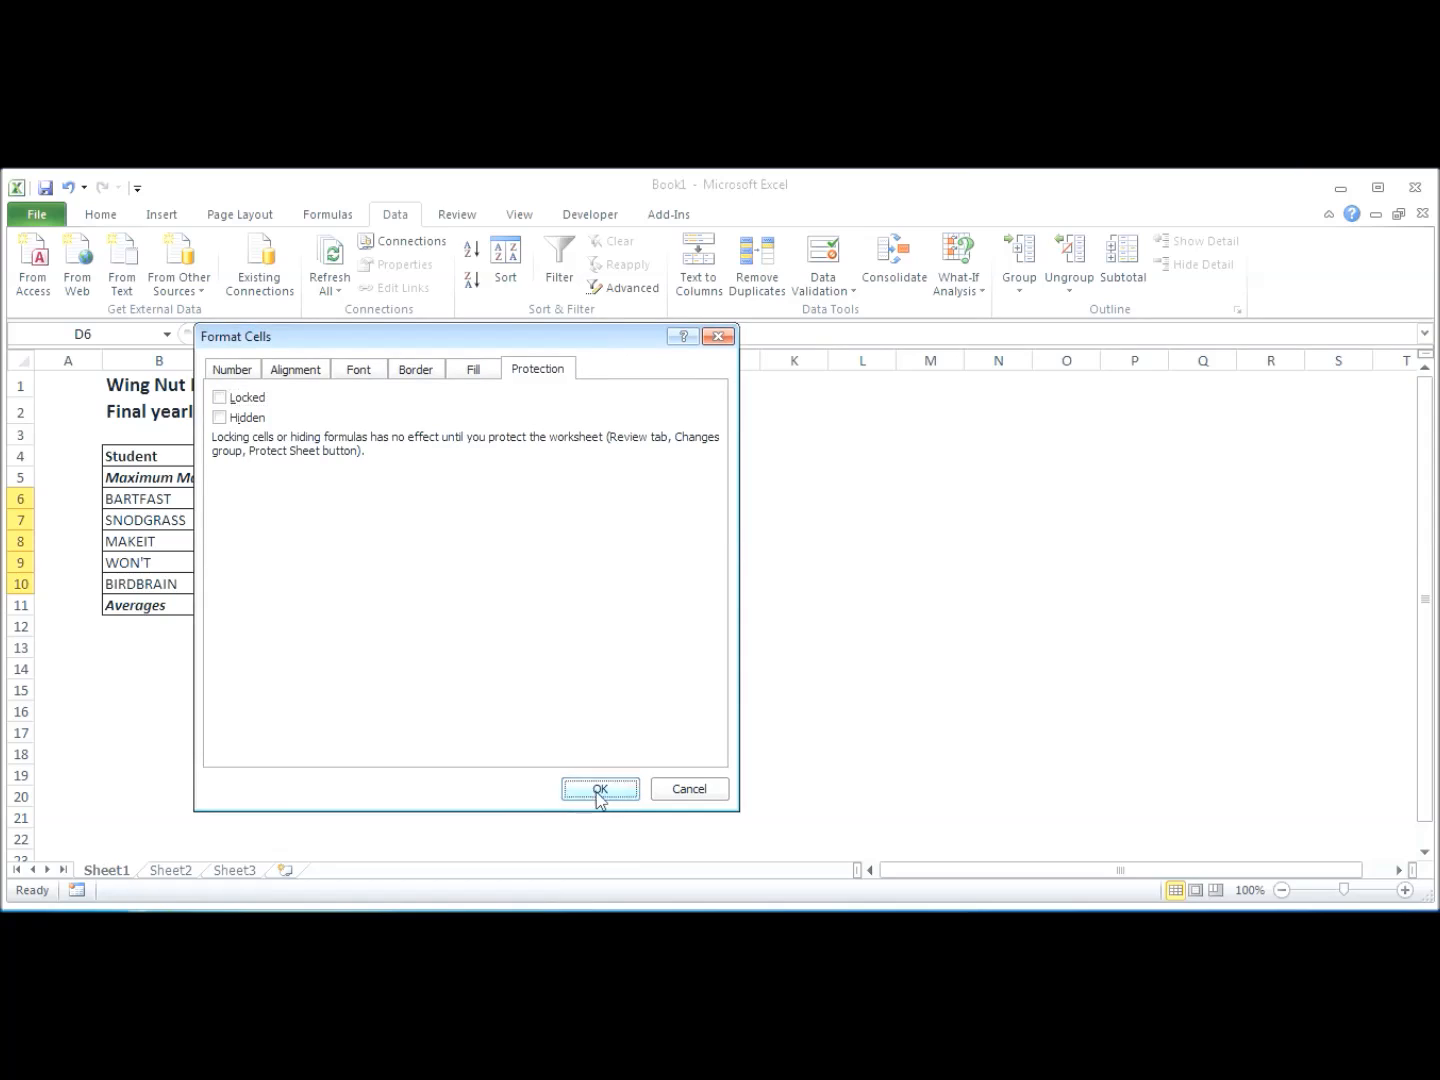
Rename the worksheet Sheet1 as "Marks".
right_click(115, 874)
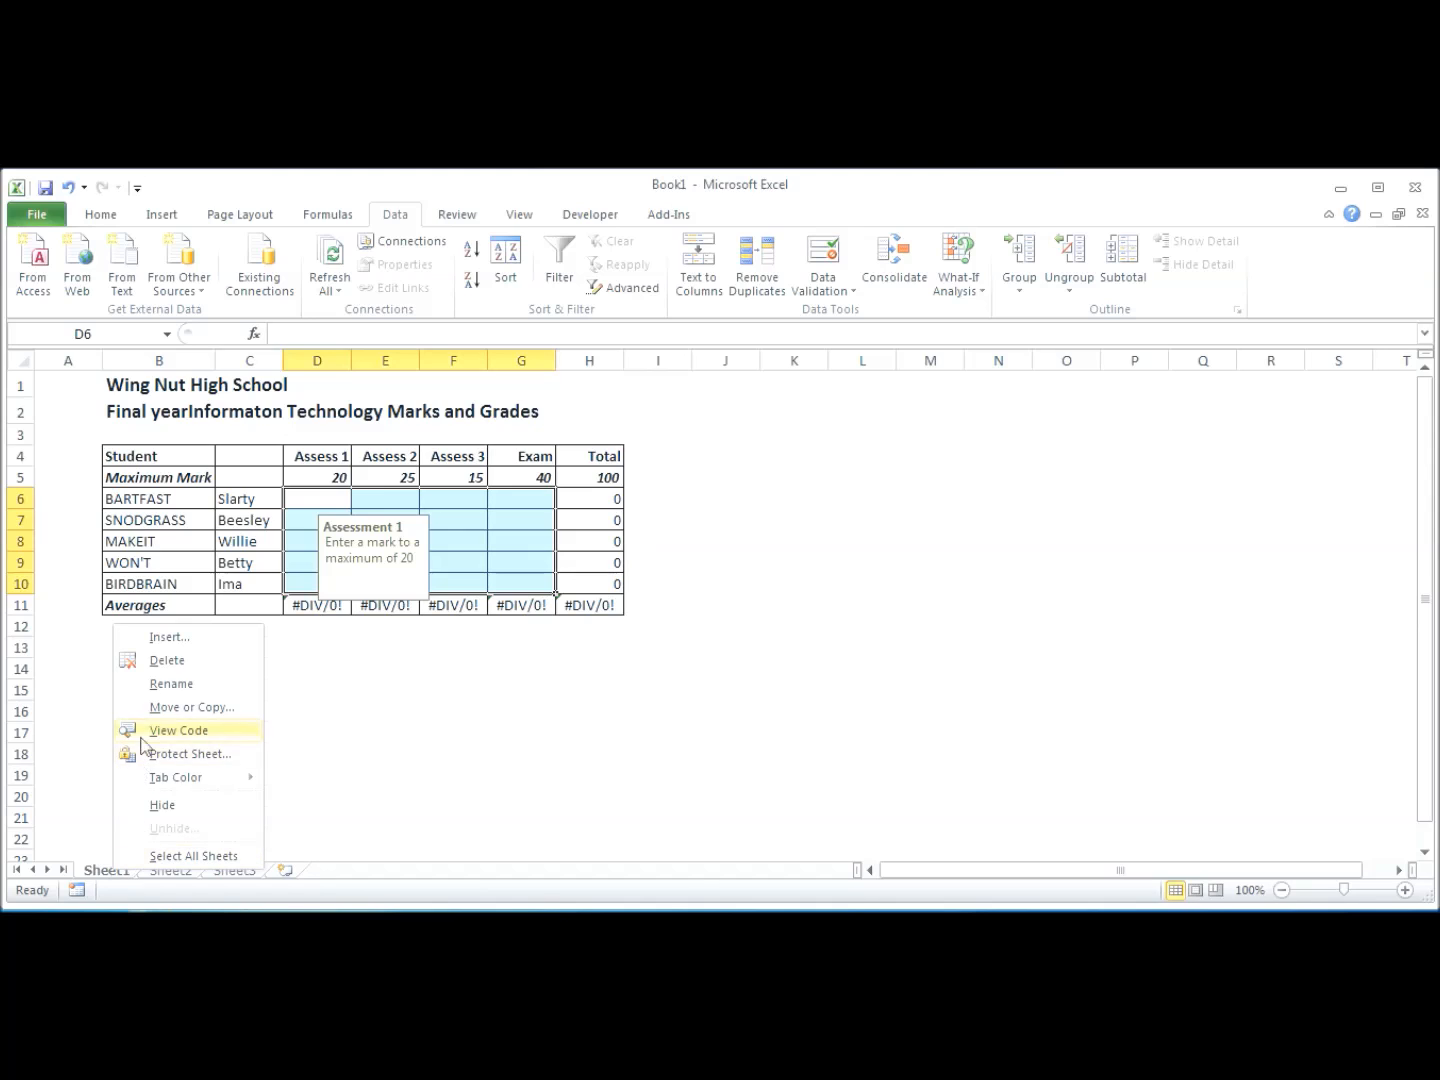
left_click(170, 689)
type("Marks")
key("Return")
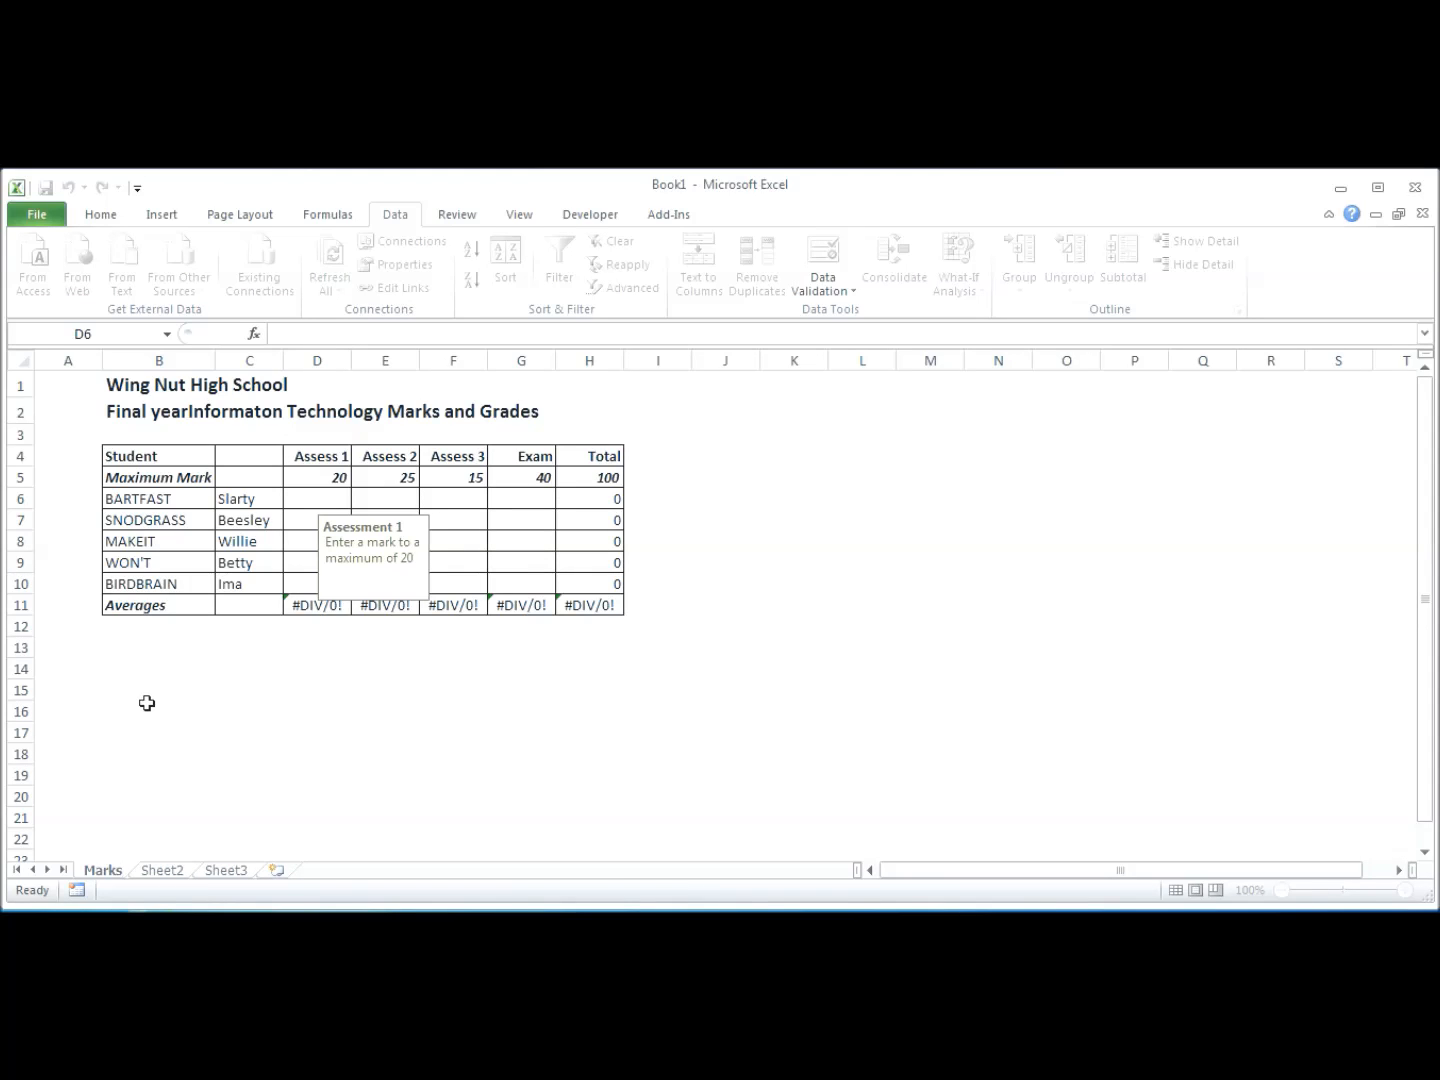
left_click(255, 781)
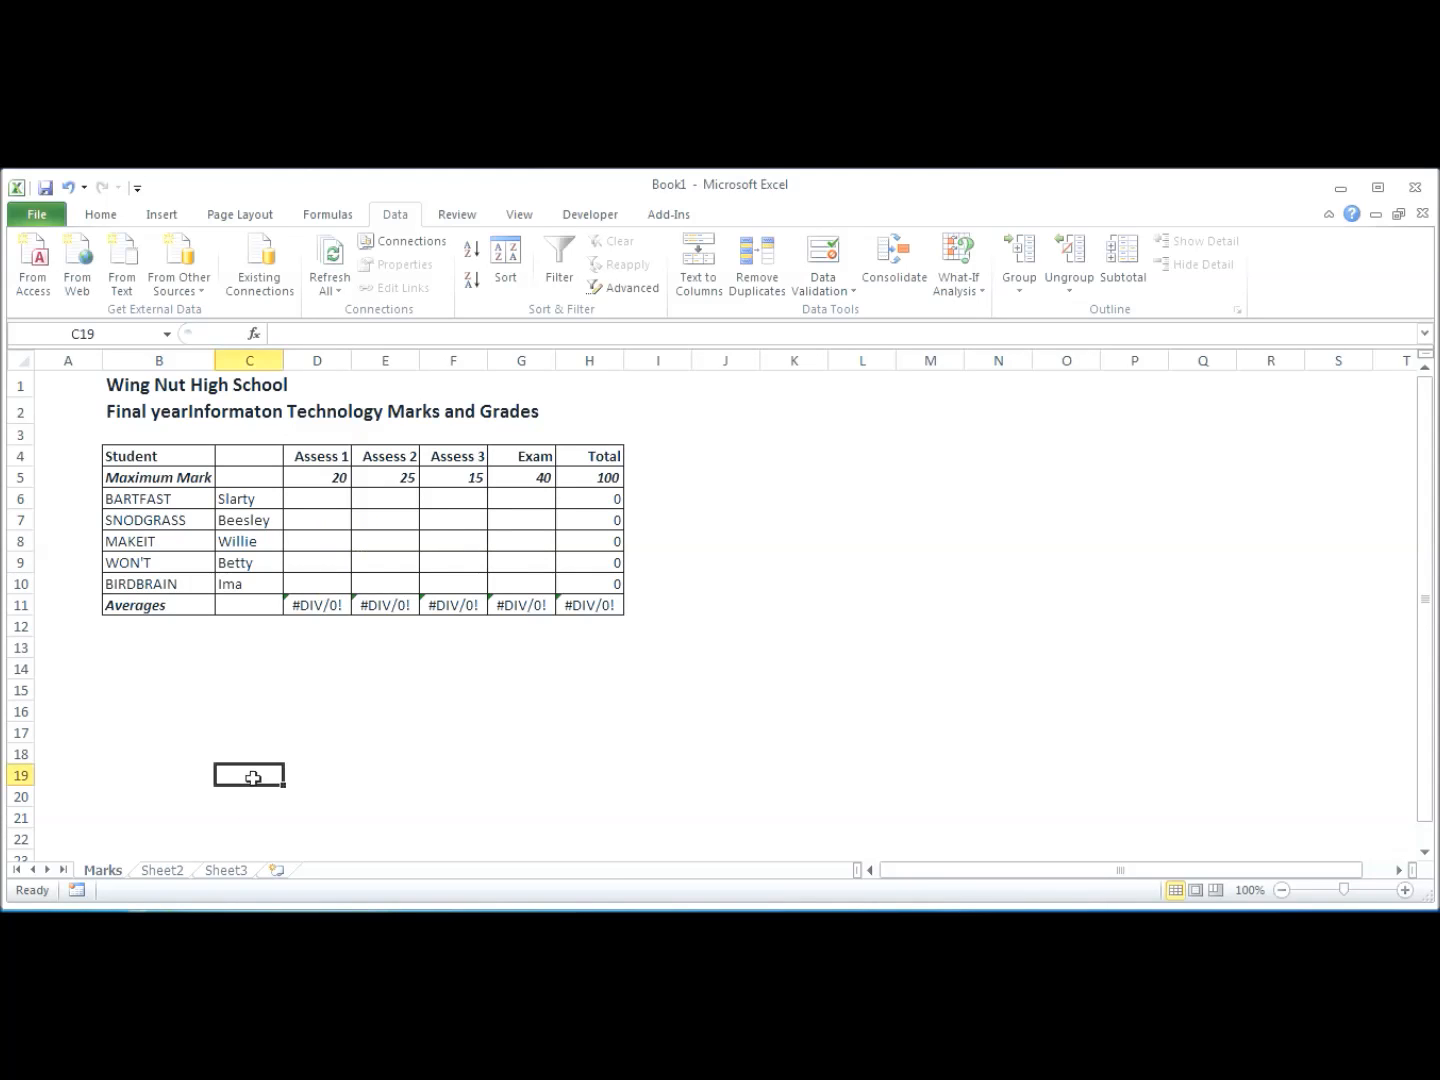
Protect the Marks sheet without a password, allowing only the selection of locked and unlocked cells.
right_click(113, 872)
left_click(188, 757)
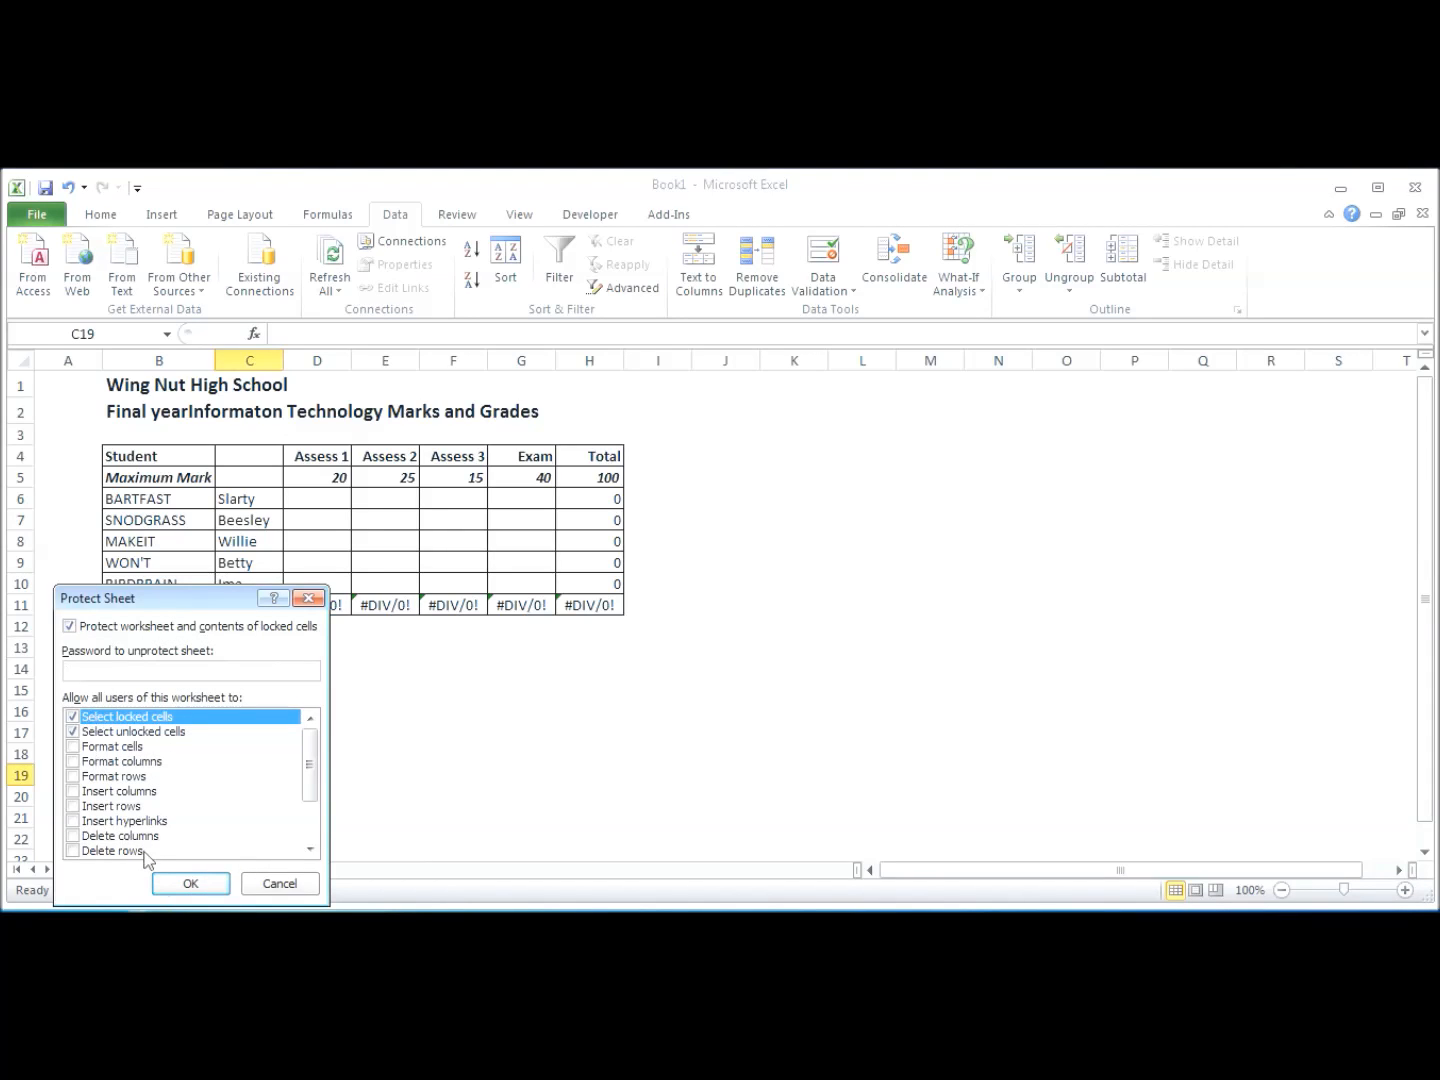
left_click(190, 884)
Test the sheet protection by trying to enter the letter "a" in the locked cell E14.
left_click(410, 662)
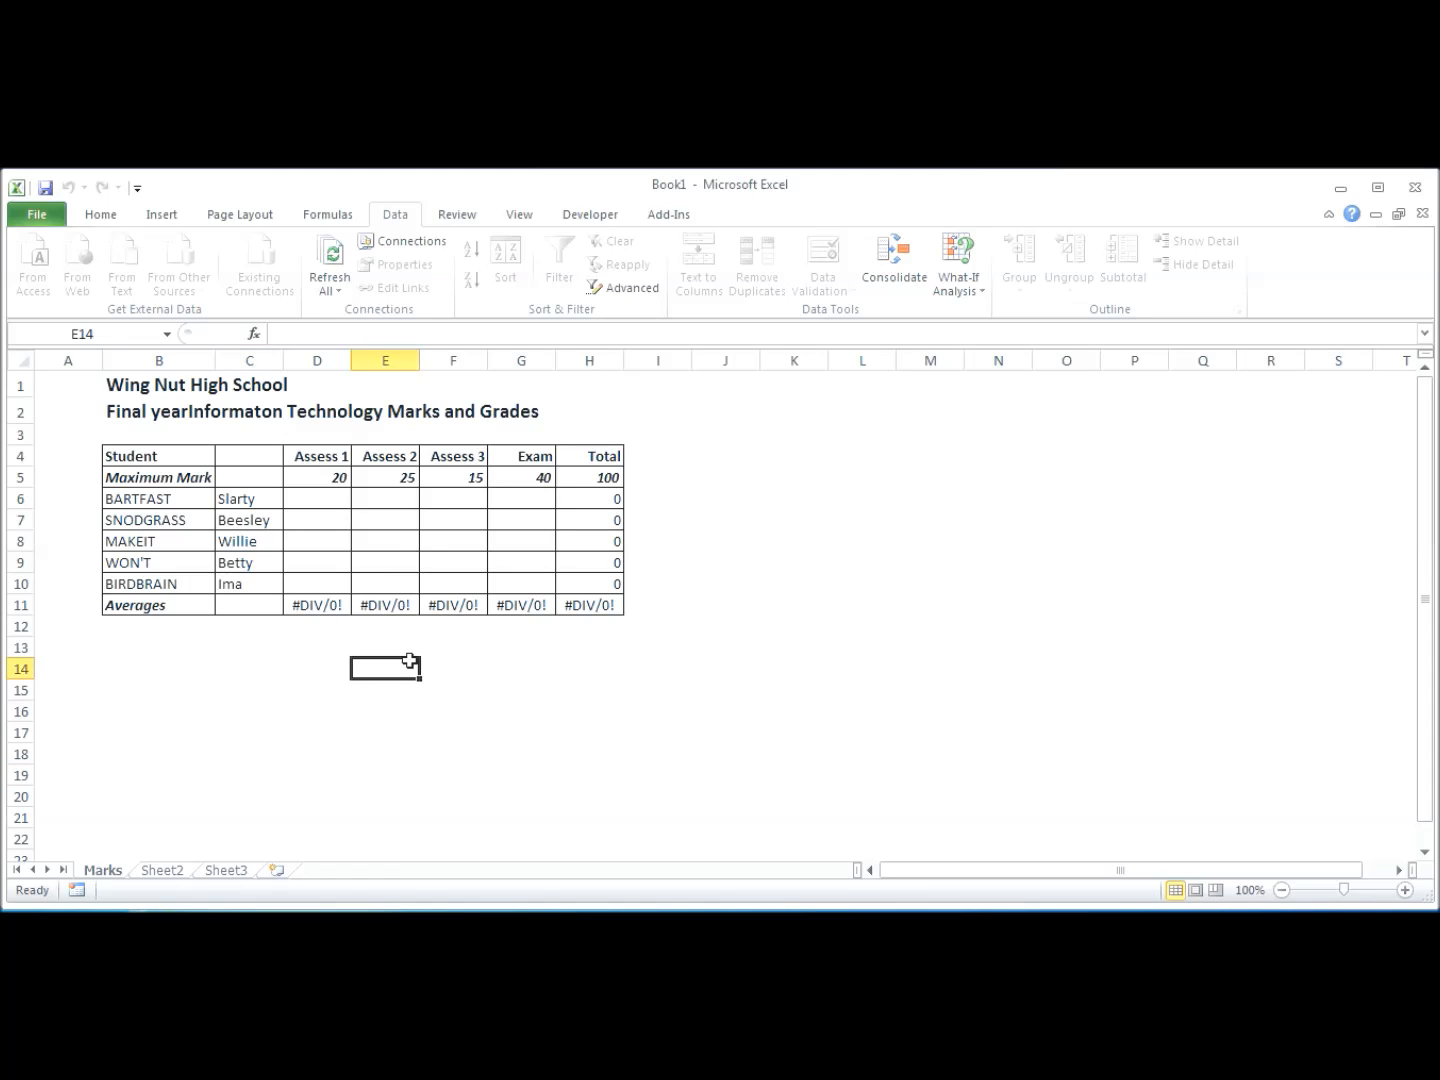
key("a")
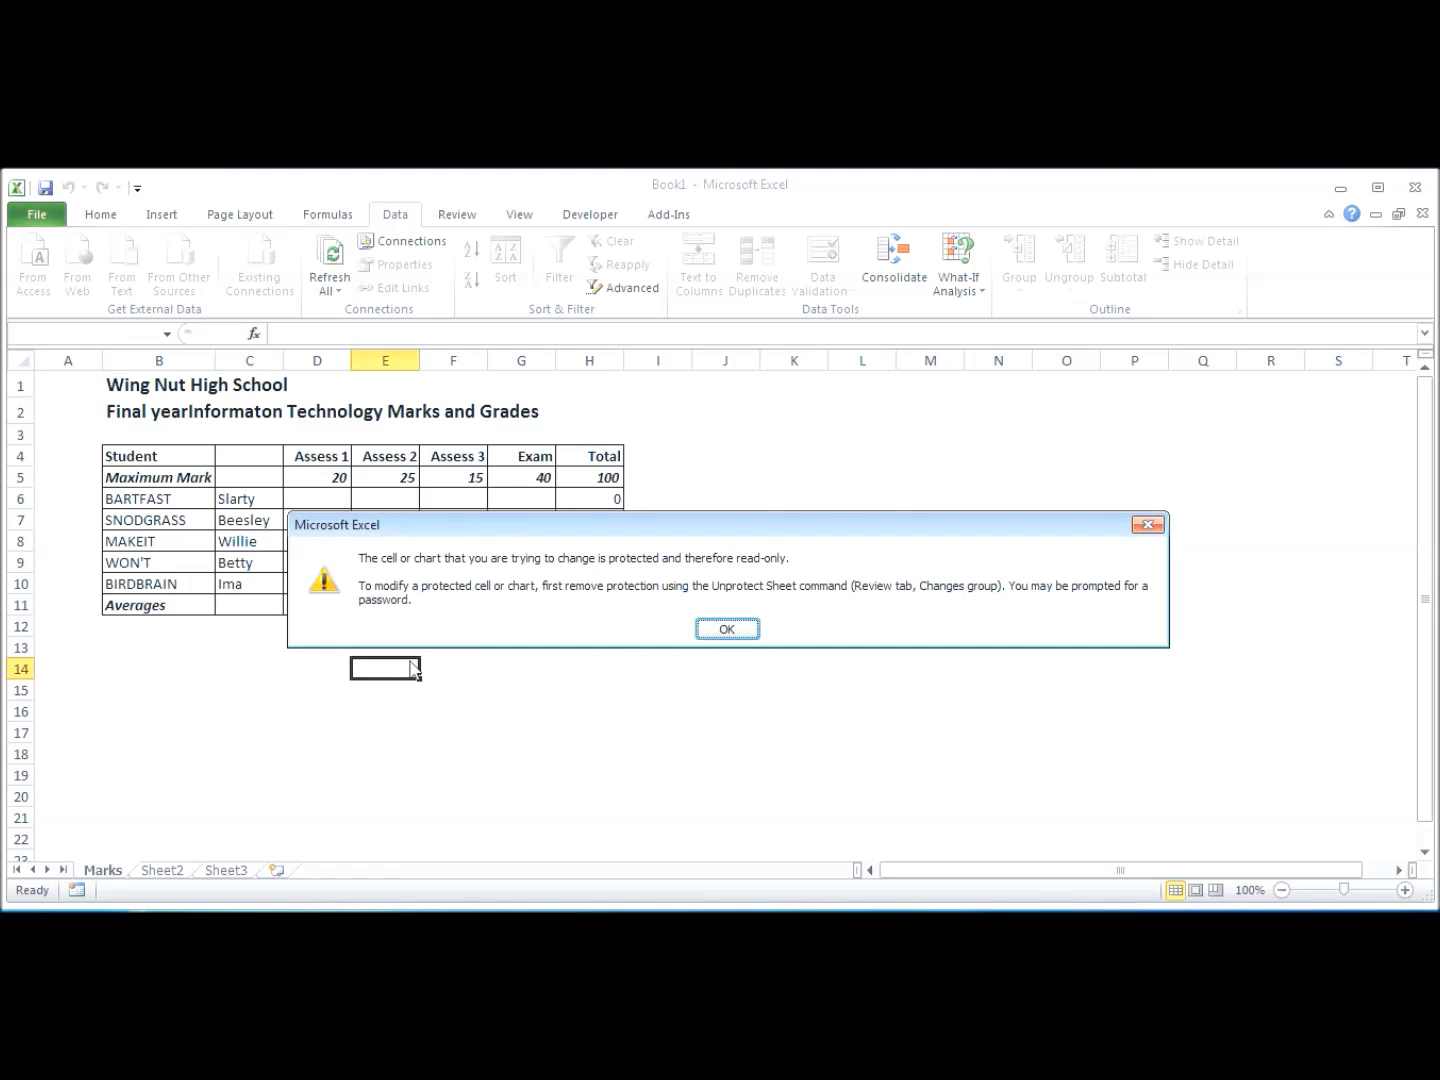
left_click(729, 629)
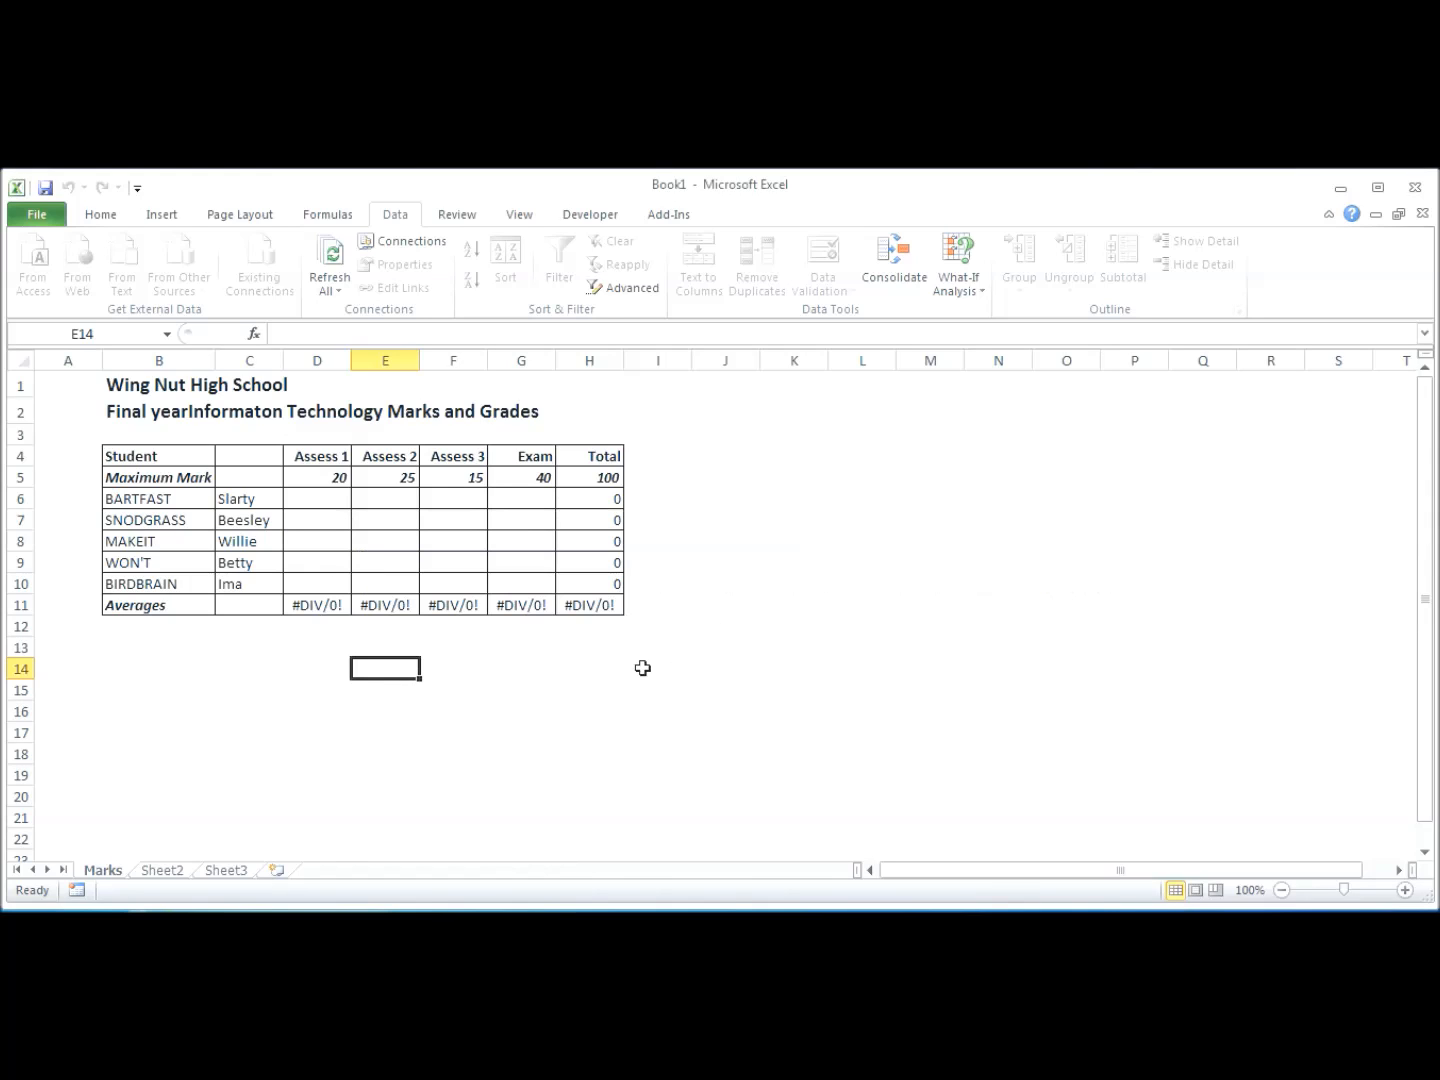
Enter the Assess 1 mark 20 in the unlocked cell D6.
left_click(333, 497)
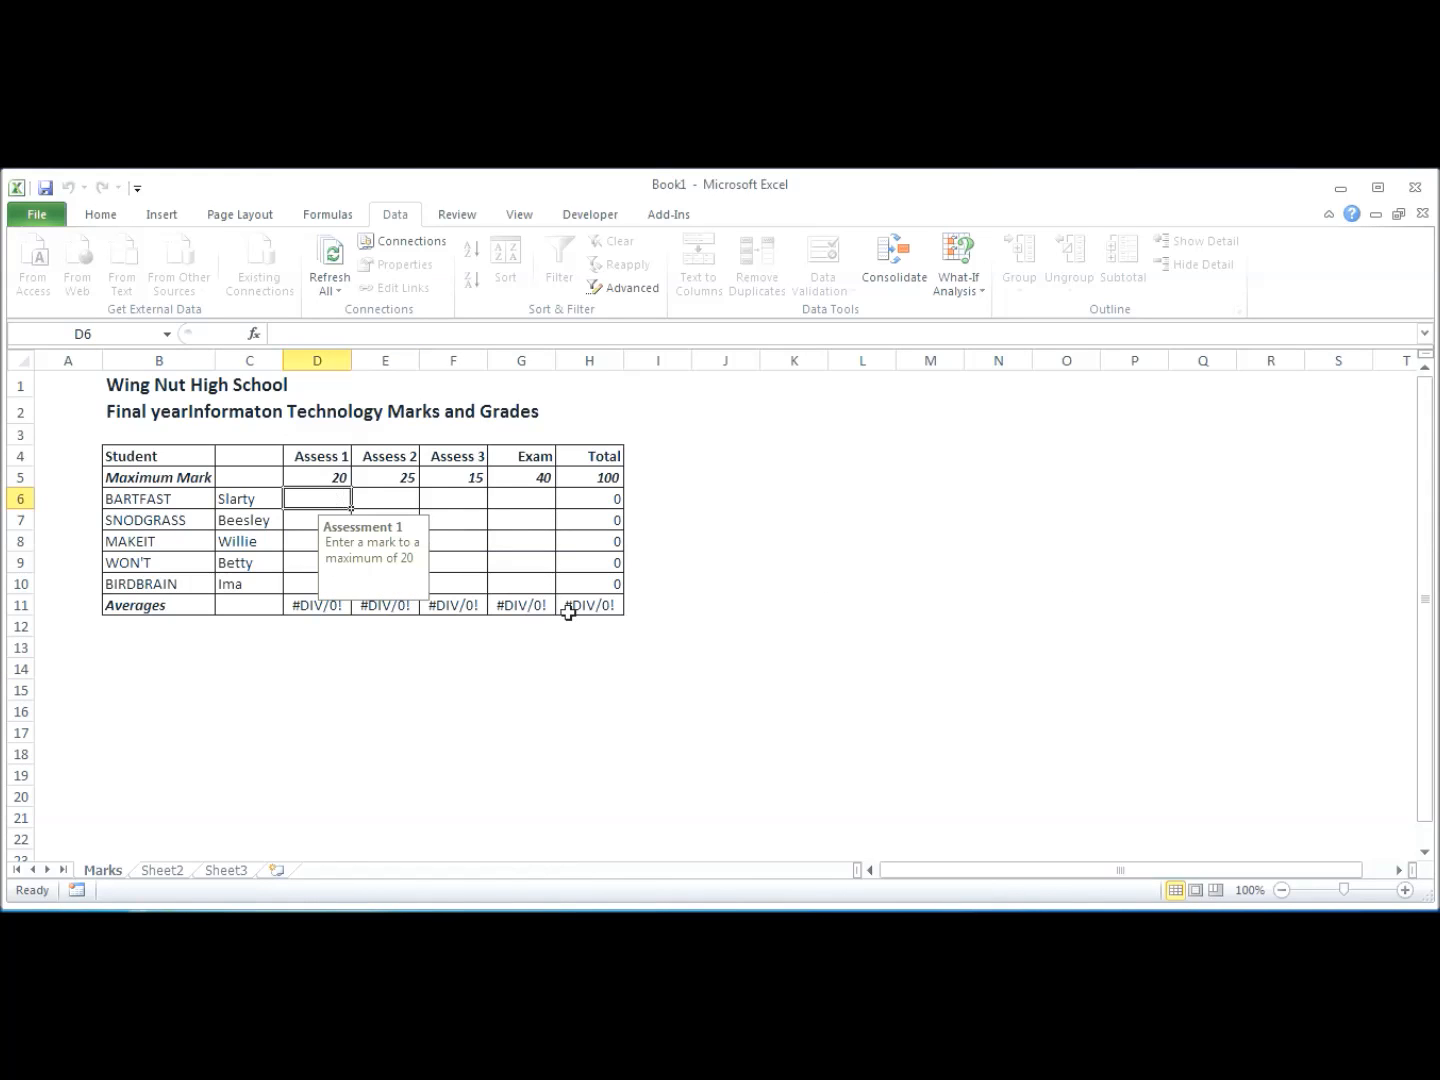
type("20")
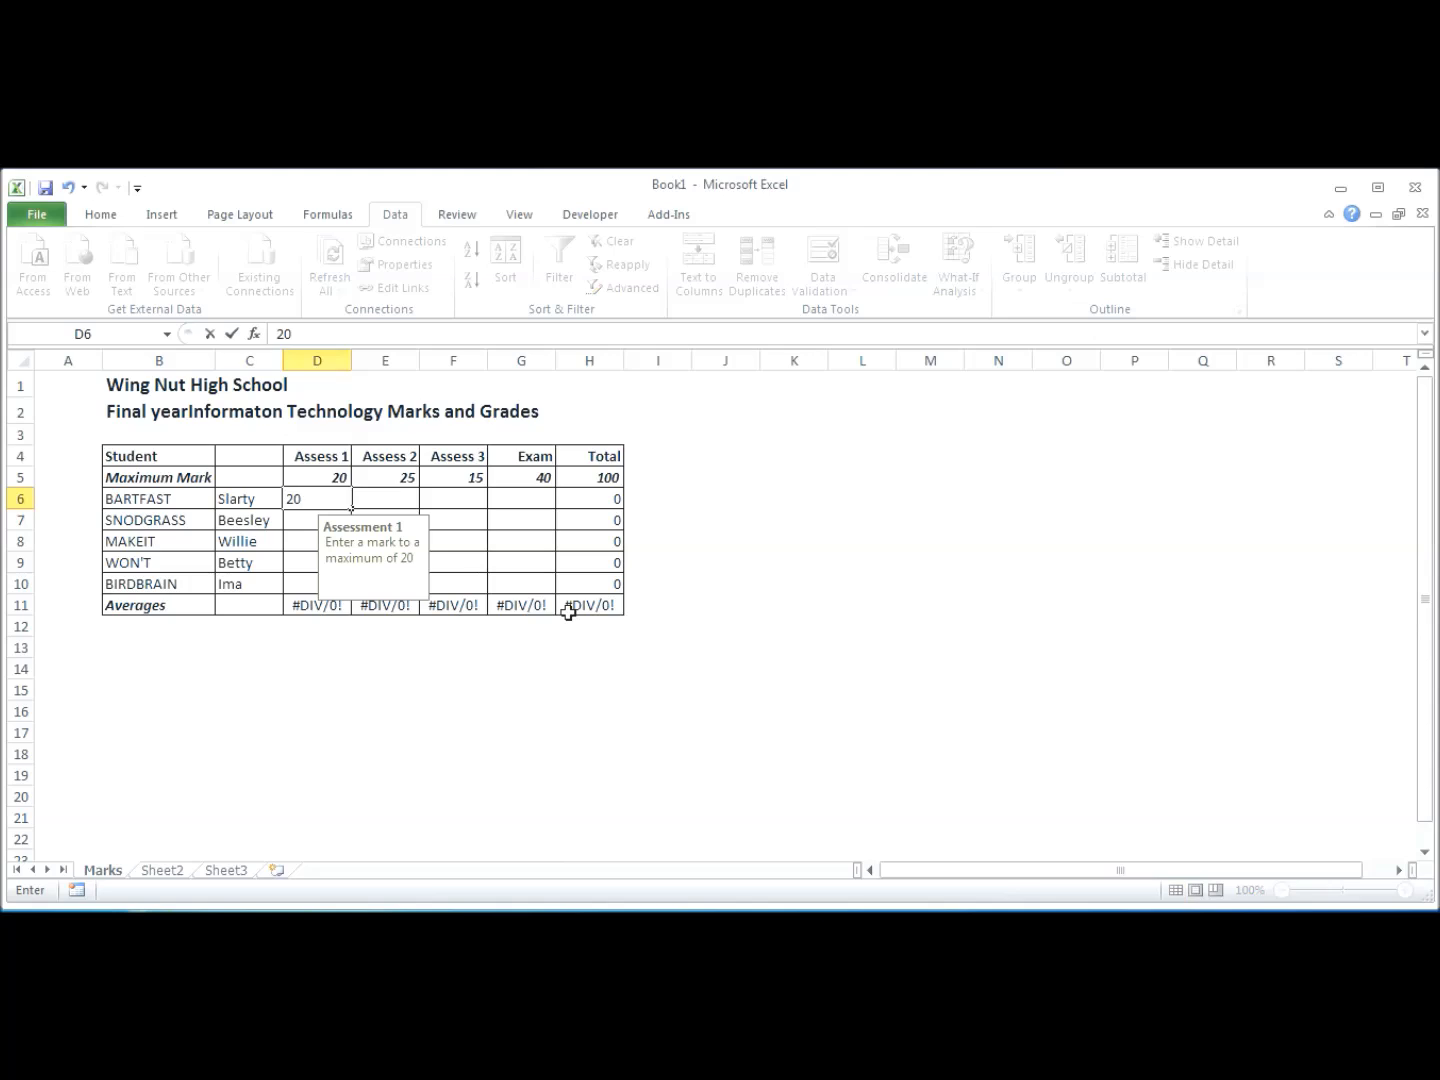
key("Return")
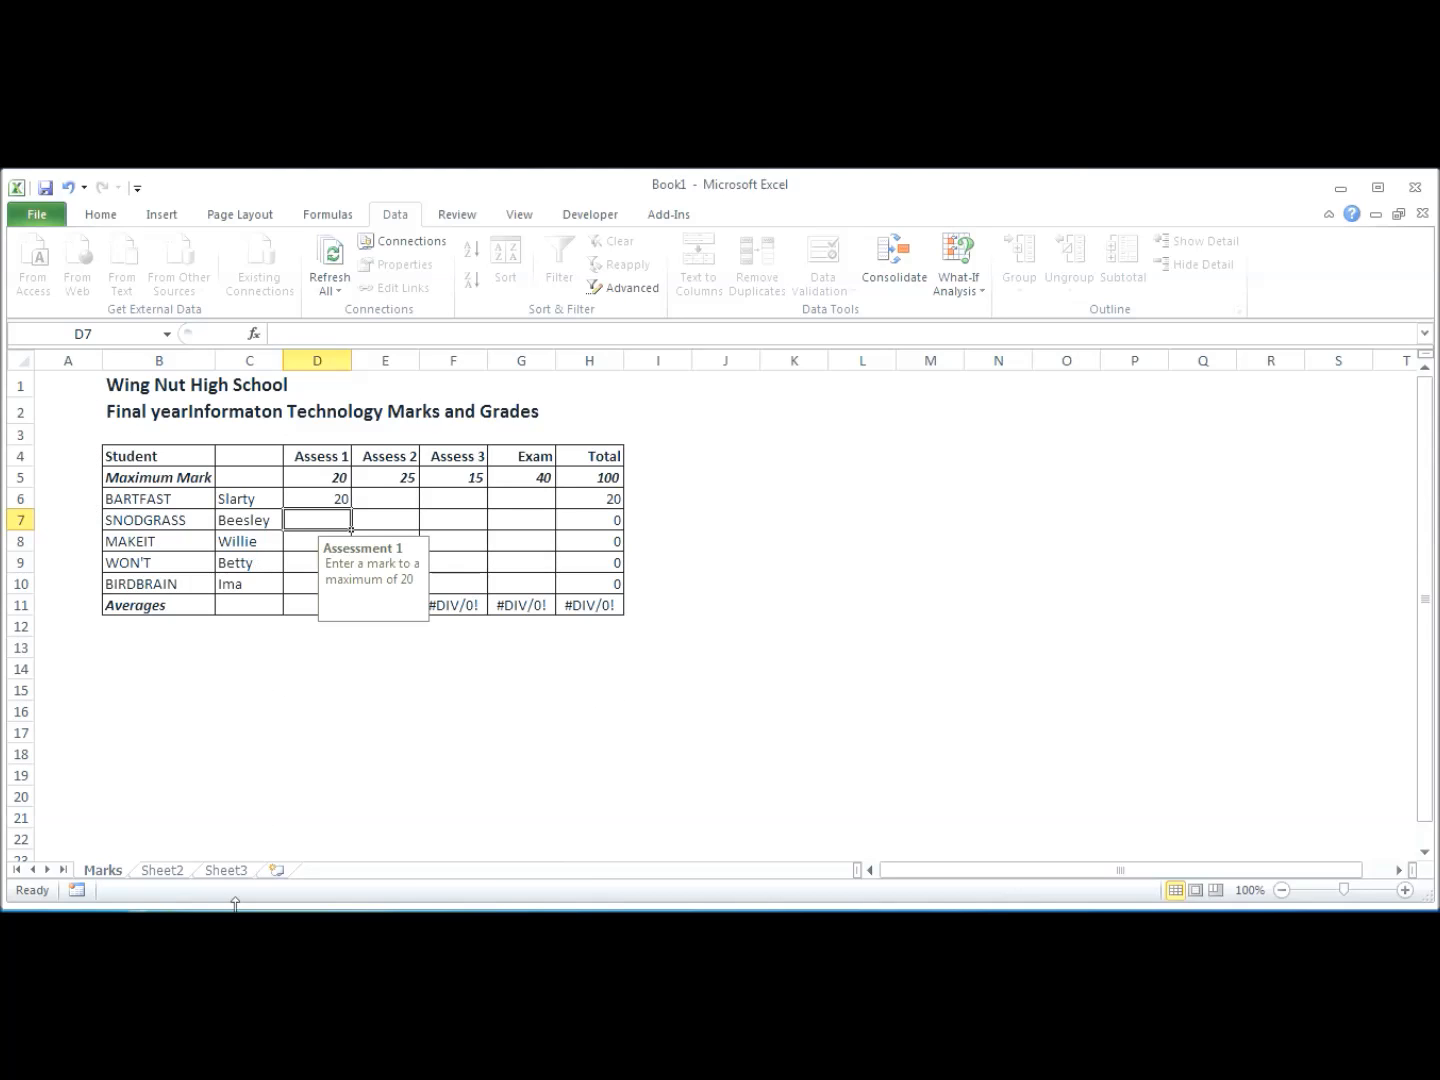
mouse_move(288, 911)
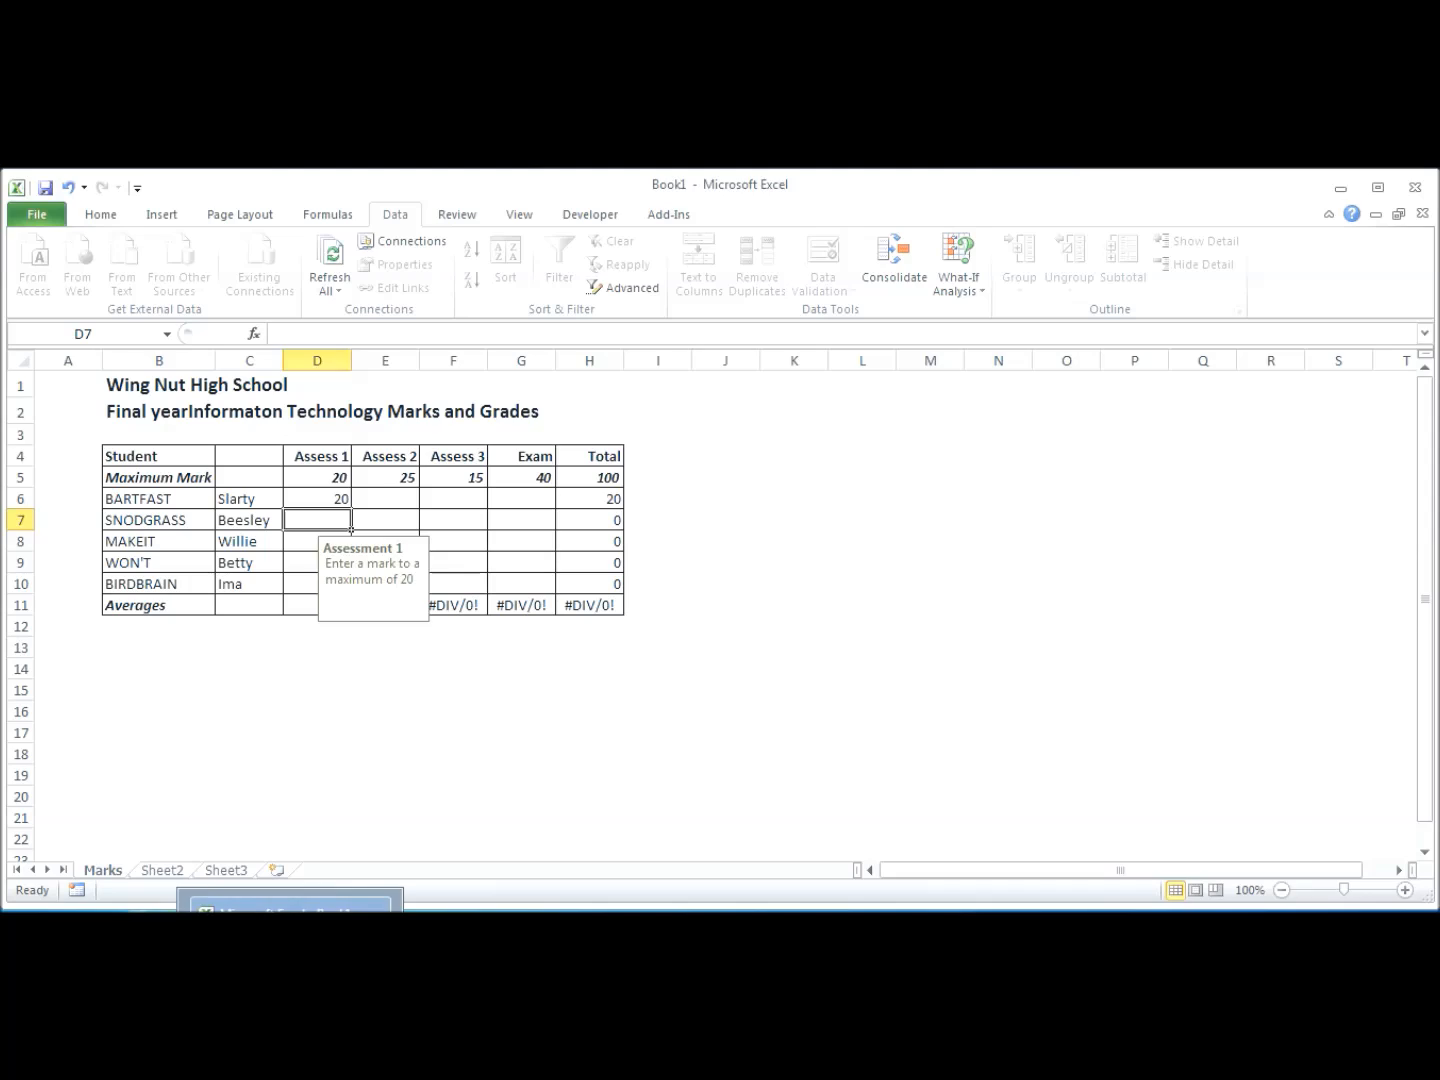